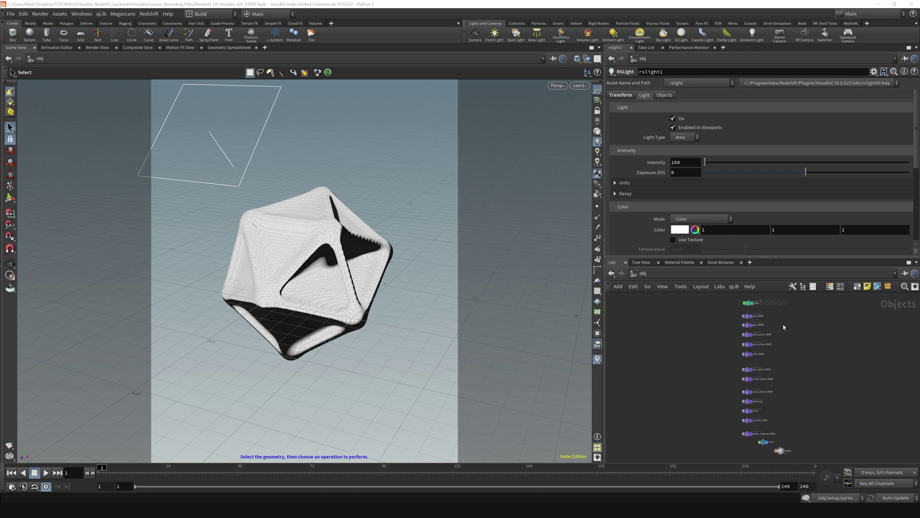
- Examine the RNDR geometry nodes in the object network and the polyhedron mesh in the scene view
{"action": "mouse_move", "coordinate": [802, 342]}
{"action": "middle_mouse_down"}
{"action": "mouse_move", "coordinate": [768, 380]}
{"action": "mouse_move", "coordinate": [797, 362]}
{"action": "mouse_move", "coordinate": [794, 353]}
{"action": "mouse_move", "coordinate": [797, 382]}
{"action": "mouse_move", "coordinate": [776, 345]}
{"action": "mouse_move", "coordinate": [766, 351]}
{"action": "mouse_move", "coordinate": [796, 365]}
{"action": "mouse_move", "coordinate": [790, 348]}
{"action": "middle_mouse_up"}
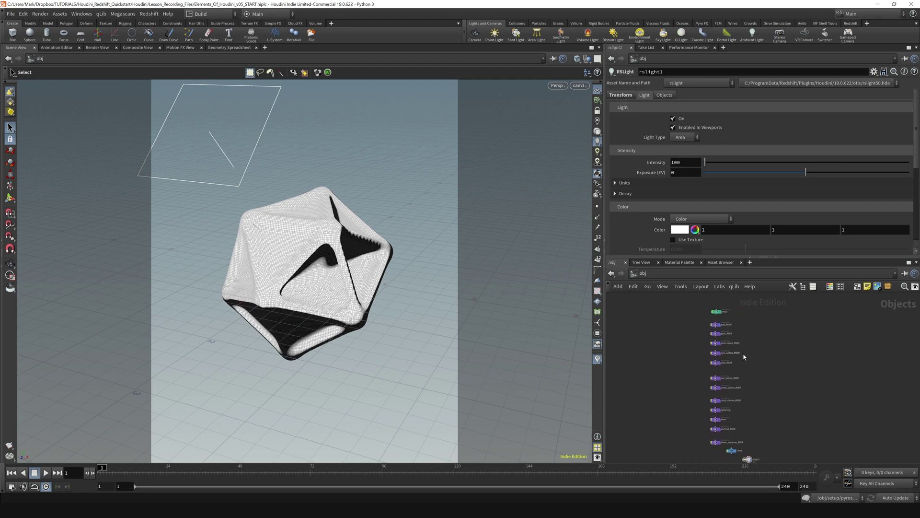
{"action": "middle_click_drag", "start_coordinate": [755, 326], "coordinate": [747, 336]}
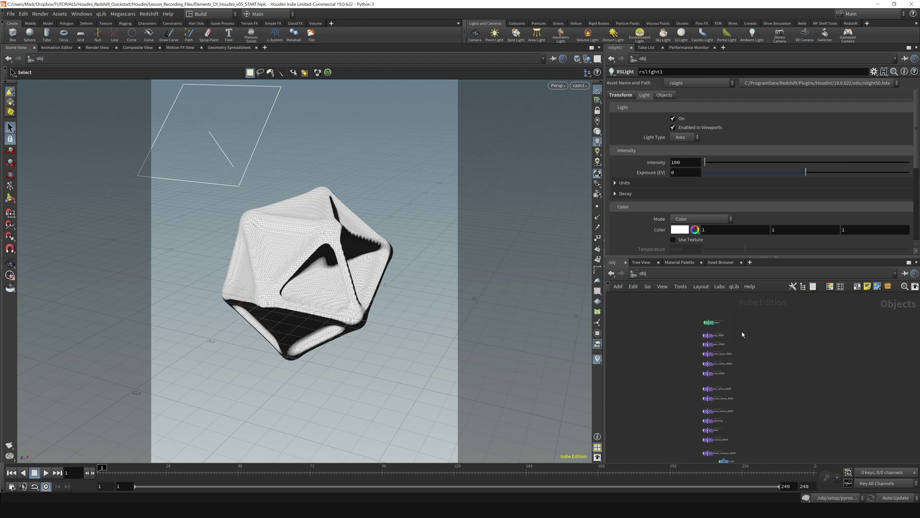
{"action": "scroll", "coordinate": [714, 342], "scroll_direction": "up", "scroll_amount": 5}
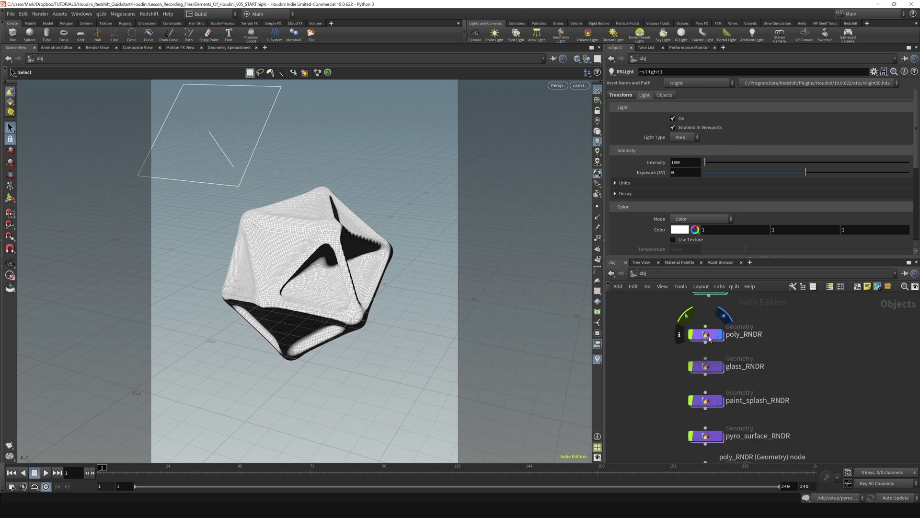
{"action": "scroll", "coordinate": [707, 342], "scroll_direction": "down", "scroll_amount": 4}
{"action": "scroll", "coordinate": [704, 339], "scroll_direction": "up", "scroll_amount": 2}
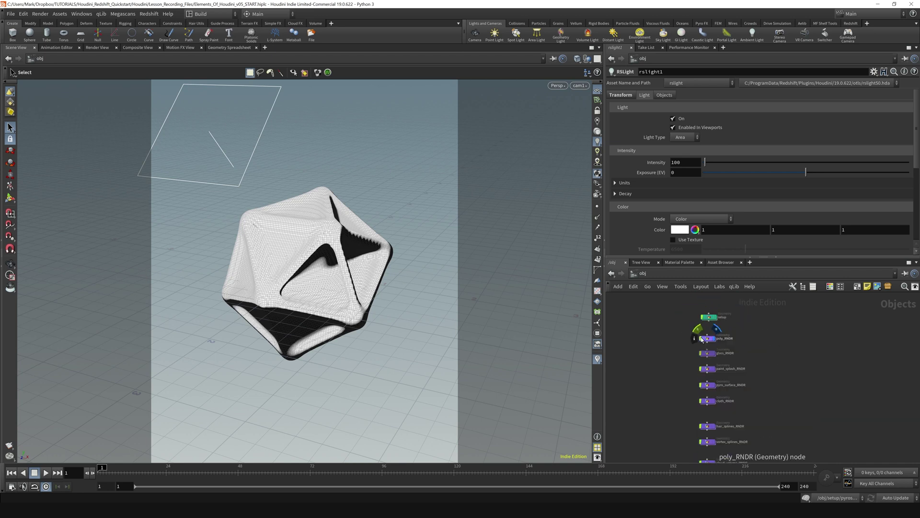
{"action": "key", "text": "Escape"}
{"action": "right_click_drag", "start_coordinate": [306, 274], "coordinate": [339, 272]}
{"action": "scroll", "coordinate": [339, 272], "scroll_direction": "down", "scroll_amount": 4}
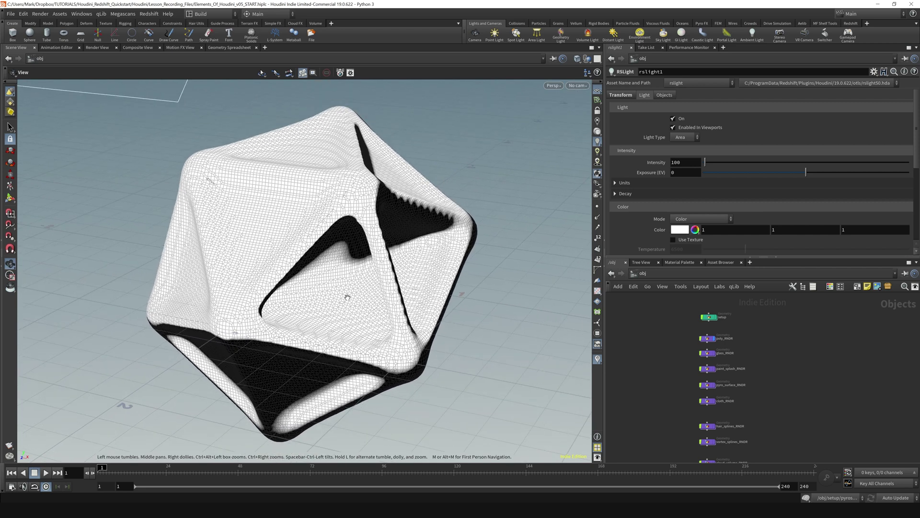
{"action": "key", "text": "s"}
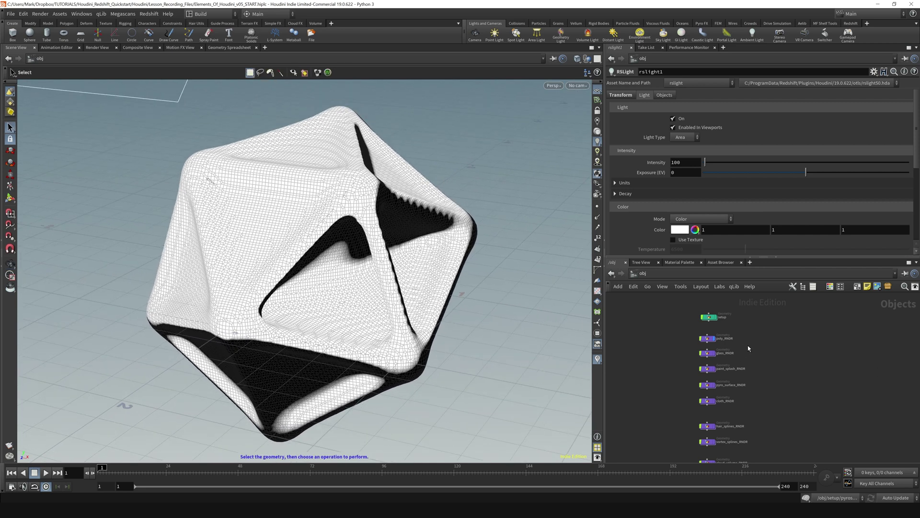
- Survey the whole object network from setup down to rslight1, and view the mesh together with the area light and camera
{"action": "scroll", "coordinate": [750, 350], "scroll_direction": "down", "scroll_amount": 4}
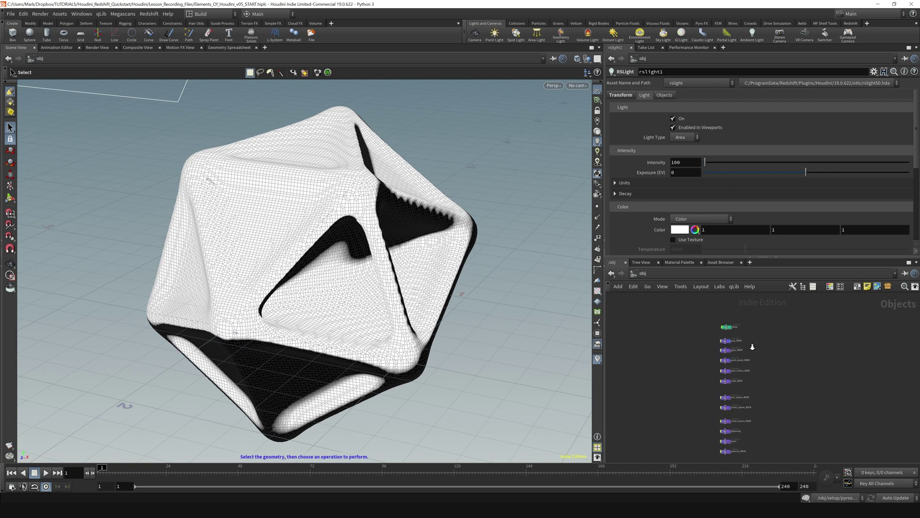
{"action": "scroll", "coordinate": [750, 352], "scroll_direction": "up", "scroll_amount": 6}
{"action": "scroll", "coordinate": [751, 356], "scroll_direction": "down", "scroll_amount": 6}
{"action": "middle_click_drag", "start_coordinate": [751, 356], "coordinate": [769, 338]}
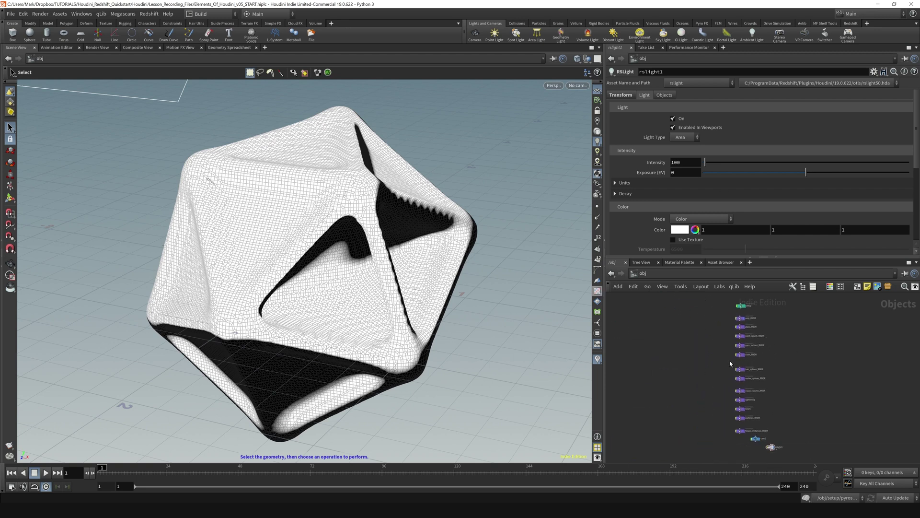
{"action": "scroll", "coordinate": [694, 351], "scroll_direction": "up", "scroll_amount": 5}
{"action": "scroll", "coordinate": [766, 338], "scroll_direction": "down", "scroll_amount": 4}
{"action": "middle_click_drag", "start_coordinate": [686, 363], "coordinate": [806, 374]}
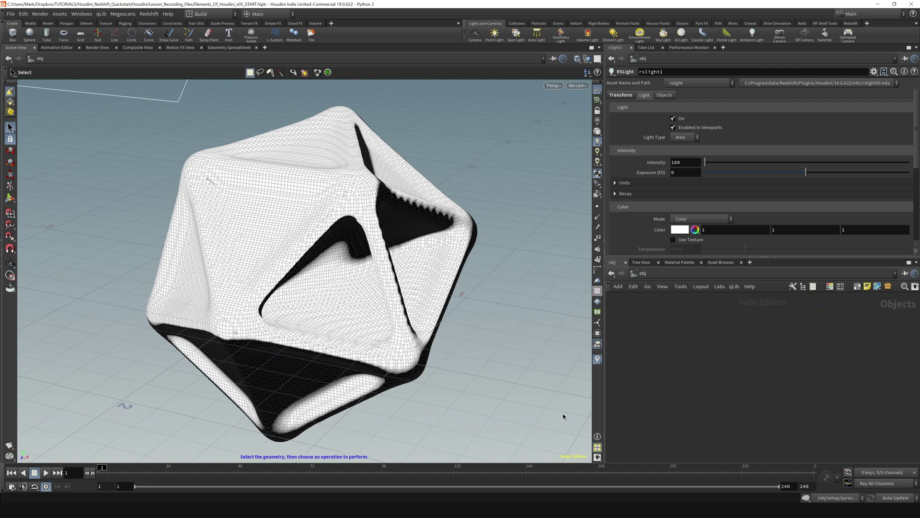
{"action": "key", "text": "h"}
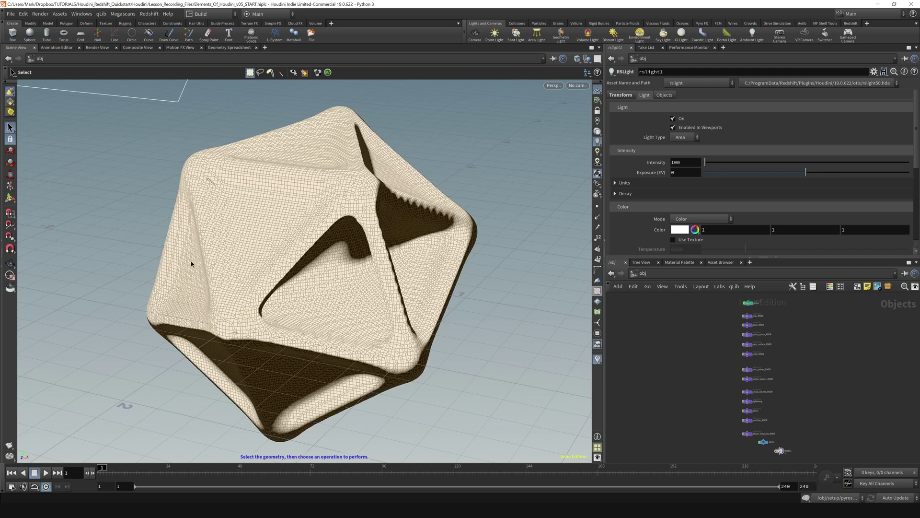
{"action": "scroll", "coordinate": [306, 262], "scroll_direction": "down", "scroll_amount": 5}
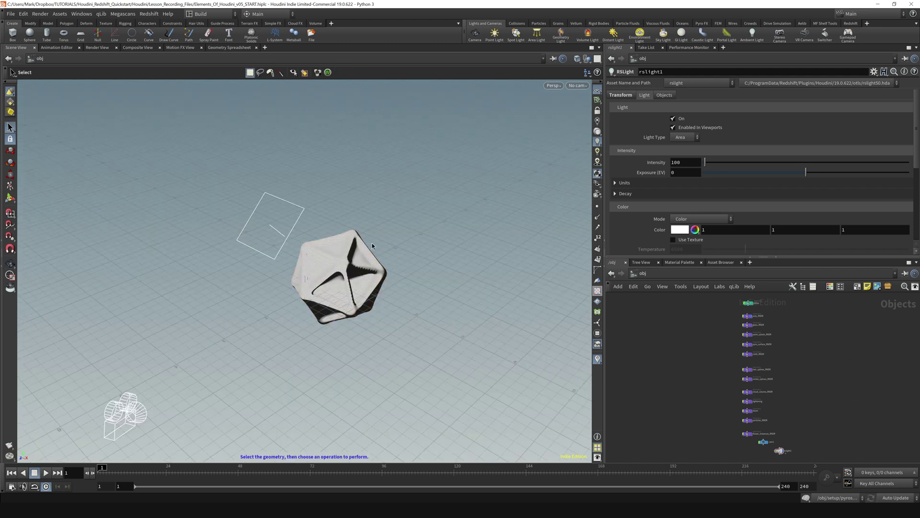
{"action": "scroll", "coordinate": [346, 343], "scroll_direction": "up", "scroll_amount": 3}
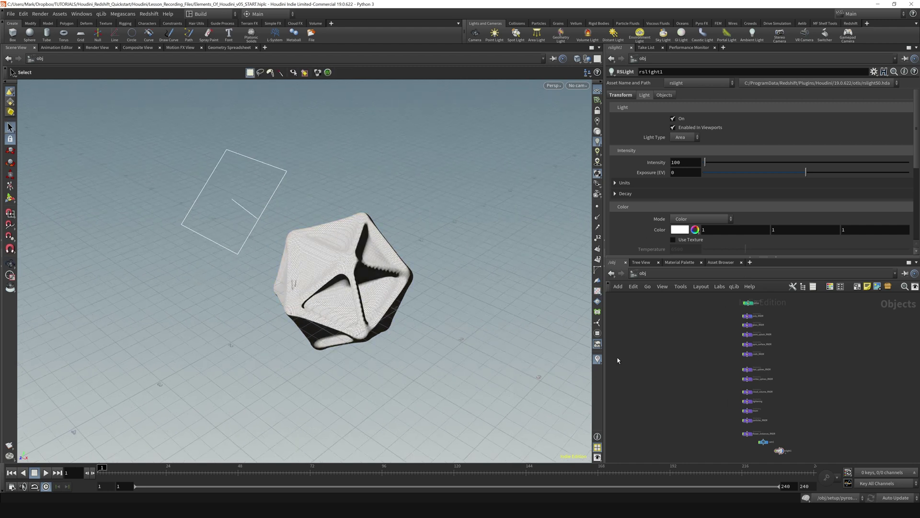
- Select the area light in the scene and frame its node in the network, and do the same for the polyhedron mesh
{"action": "left_click", "coordinate": [218, 238]}
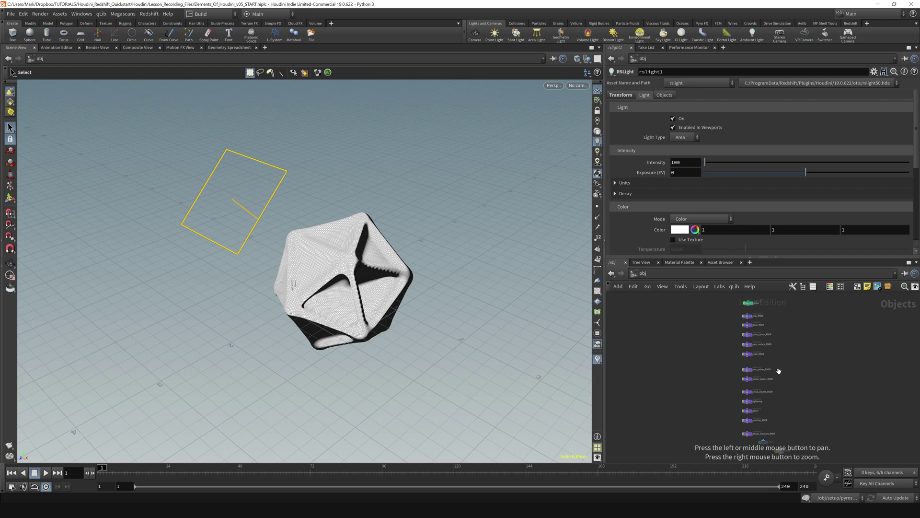
{"action": "key", "text": "f"}
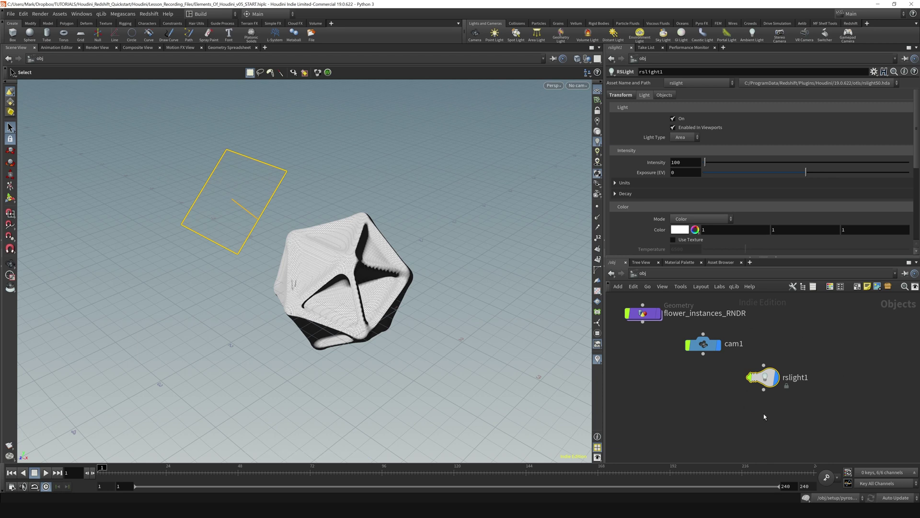
{"action": "left_click", "coordinate": [340, 274]}
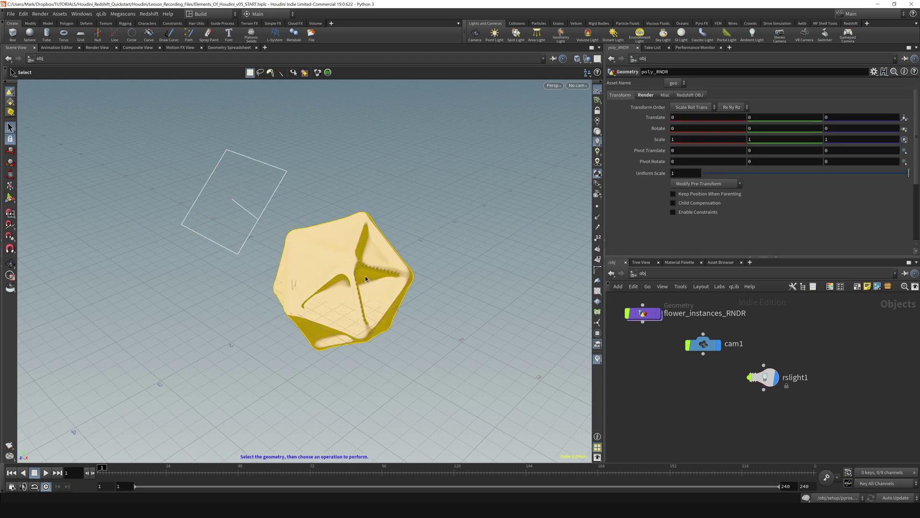
{"action": "key", "text": "f"}
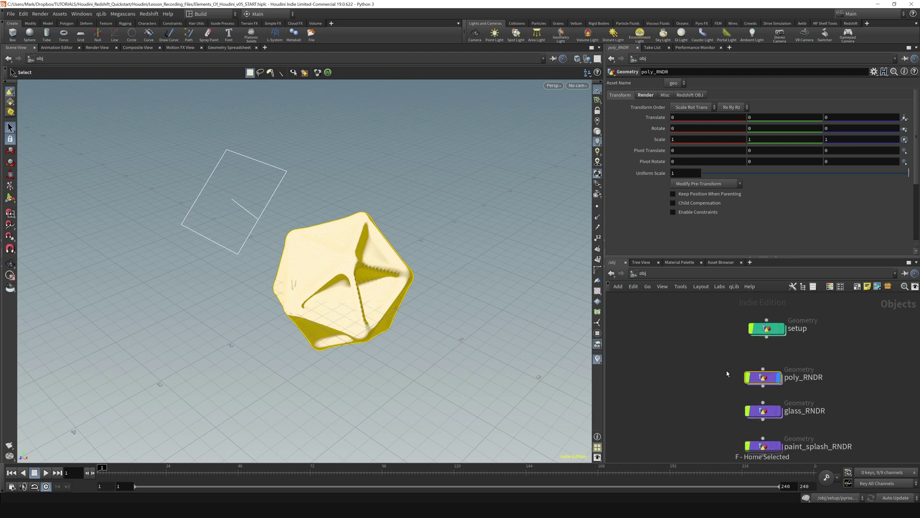
- Reselect the polyhedron through its poly_RNDR node in the network
{"action": "left_click_drag", "start_coordinate": [696, 354], "coordinate": [849, 401]}
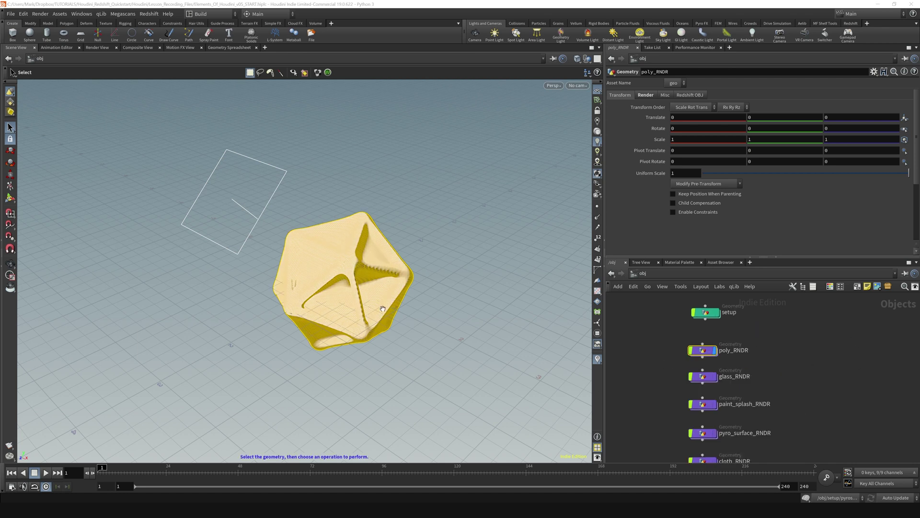
{"action": "left_click_drag", "start_coordinate": [382, 309], "coordinate": [392, 272], "text": "alt"}
{"action": "scroll", "coordinate": [392, 273], "scroll_direction": "up", "scroll_amount": 2}
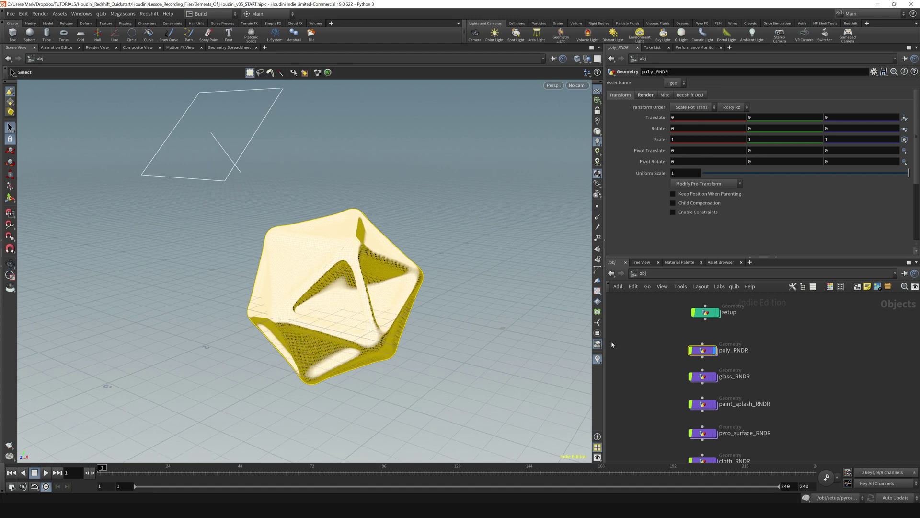
{"action": "middle_click_drag", "start_coordinate": [461, 337], "coordinate": [451, 333], "text": "alt"}
{"action": "left_click", "coordinate": [791, 338]}
{"action": "left_click", "coordinate": [704, 350]}
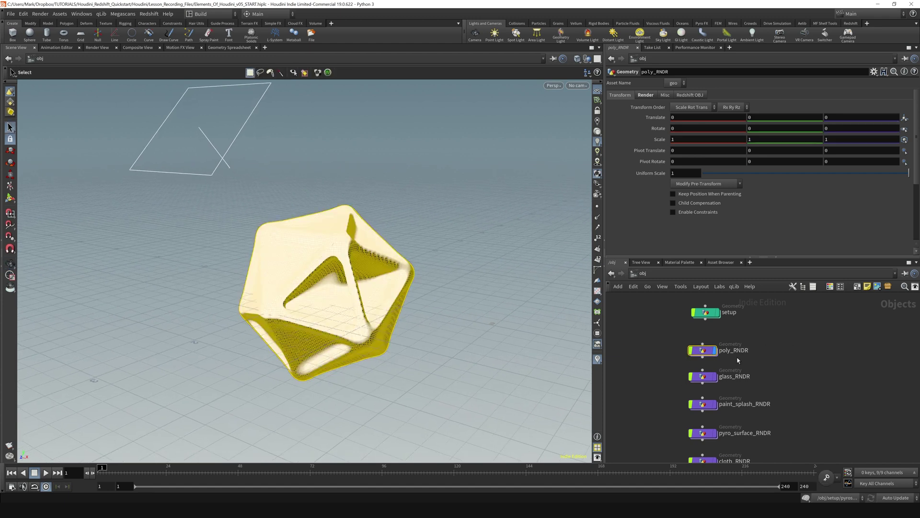
- Toggle the display flag of poly_RNDR off and on, and the display flag of glass_RNDR on and off
{"action": "scroll", "coordinate": [706, 347], "scroll_direction": "up", "scroll_amount": 3}
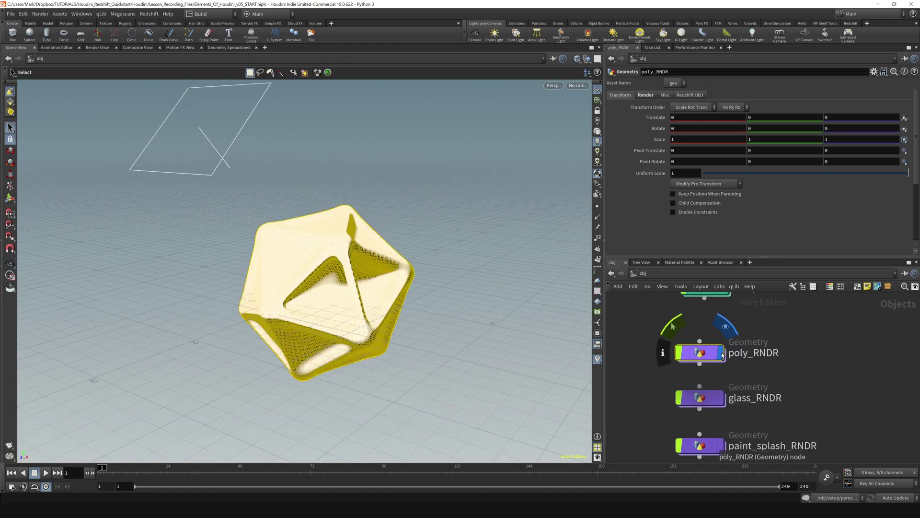
{"action": "left_click", "coordinate": [727, 330]}
{"action": "left_click", "coordinate": [722, 355]}
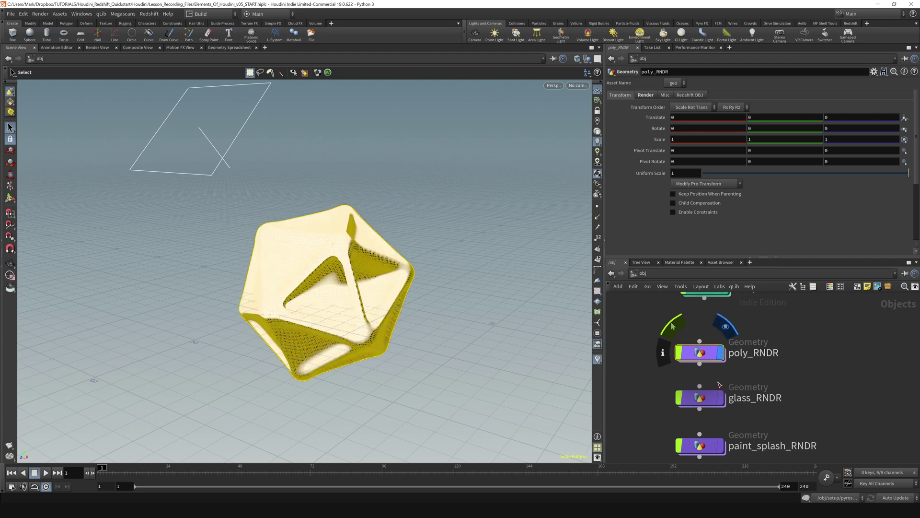
{"action": "left_click", "coordinate": [723, 404]}
{"action": "left_click", "coordinate": [722, 404]}
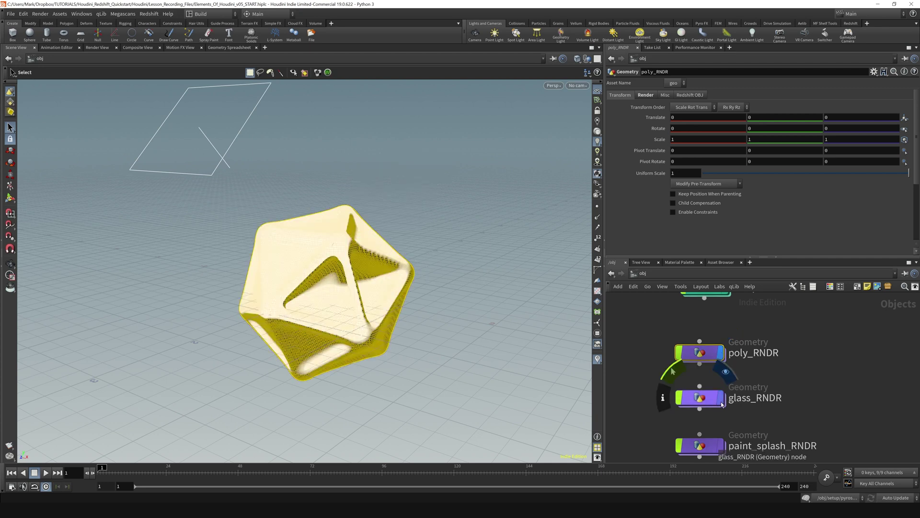
- Hide poly_RNDR with its display flag and save the scene file
{"action": "left_click", "coordinate": [714, 357]}
{"action": "key", "text": "ctrl+s"}
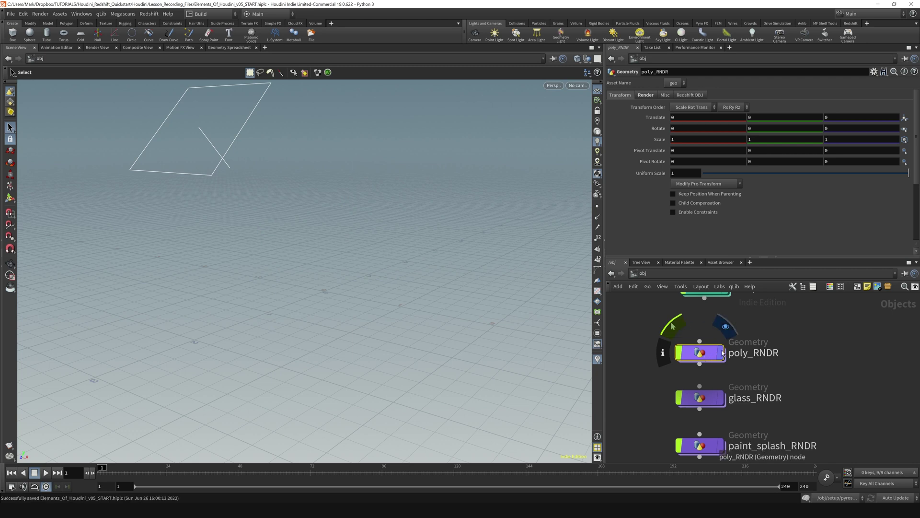
- Toggle poly_RNDR's display flag repeatedly, both close up and with the network zoomed out, ending with the object shown
{"action": "left_click", "coordinate": [722, 337]}
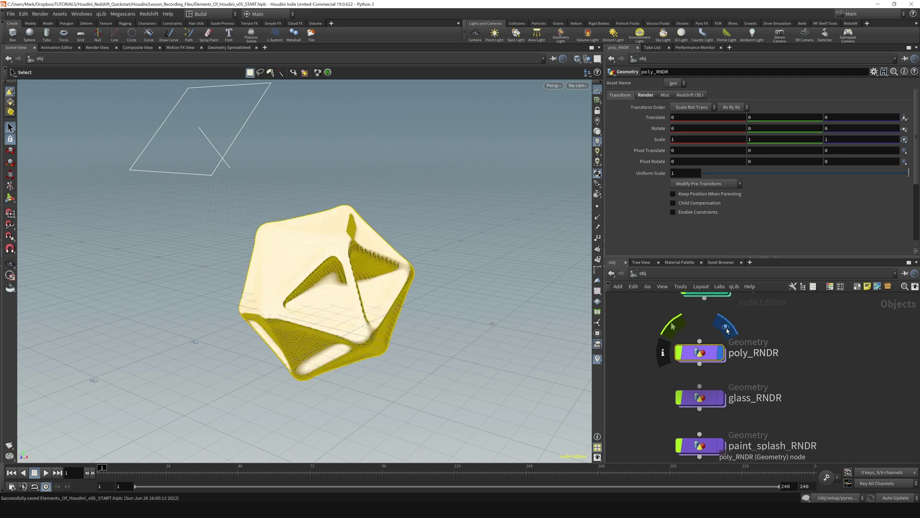
{"action": "left_click", "coordinate": [723, 337]}
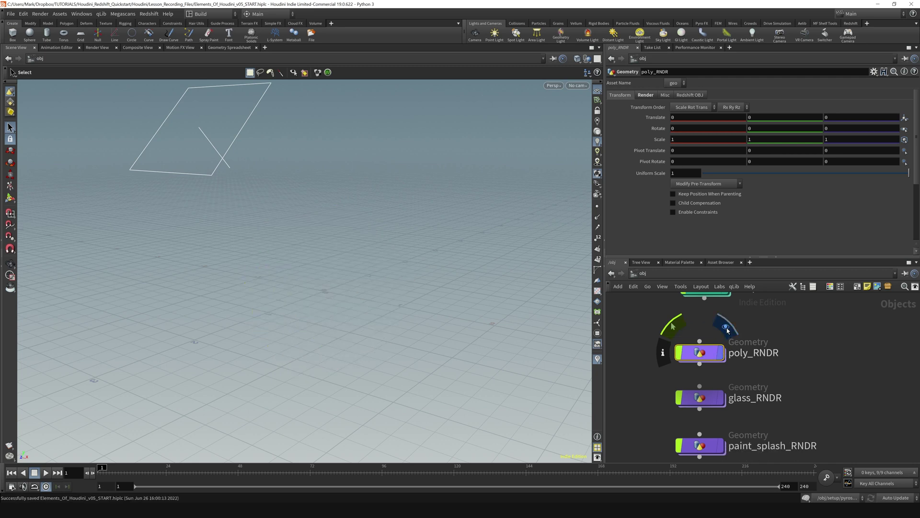
{"action": "left_click", "coordinate": [722, 355]}
{"action": "left_click", "coordinate": [722, 355]}
{"action": "scroll", "coordinate": [718, 353], "scroll_direction": "down", "scroll_amount": 8}
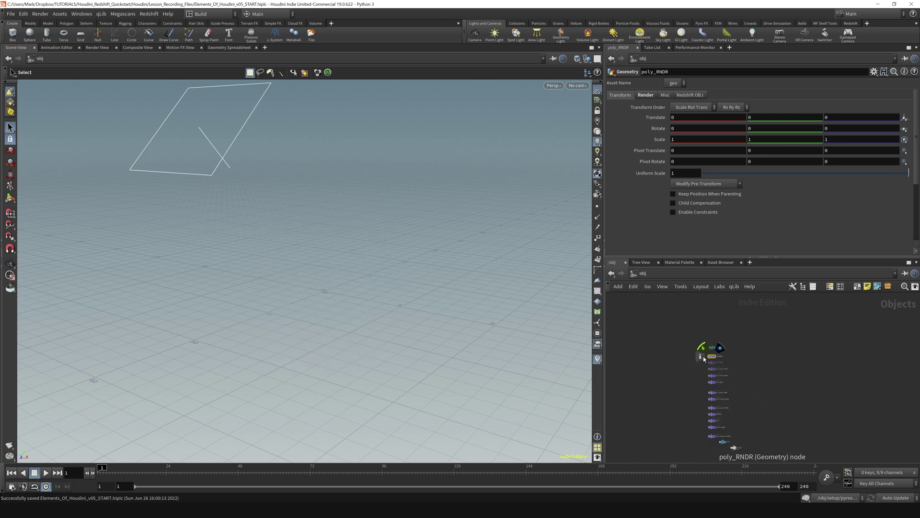
{"action": "left_click", "coordinate": [722, 349]}
{"action": "left_click", "coordinate": [722, 350]}
{"action": "left_click", "coordinate": [722, 349]}
{"action": "scroll", "coordinate": [723, 353], "scroll_direction": "up", "scroll_amount": 8}
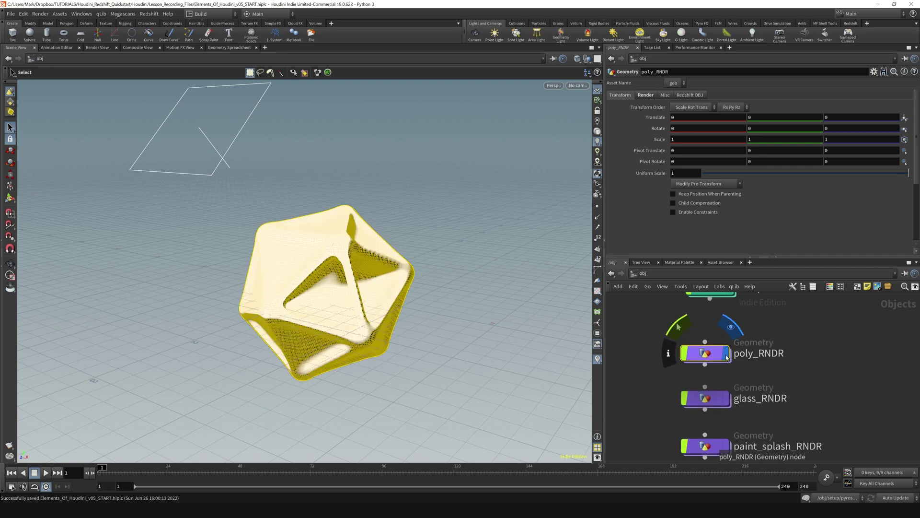
{"action": "left_click", "coordinate": [727, 357]}
{"action": "left_click", "coordinate": [727, 357]}
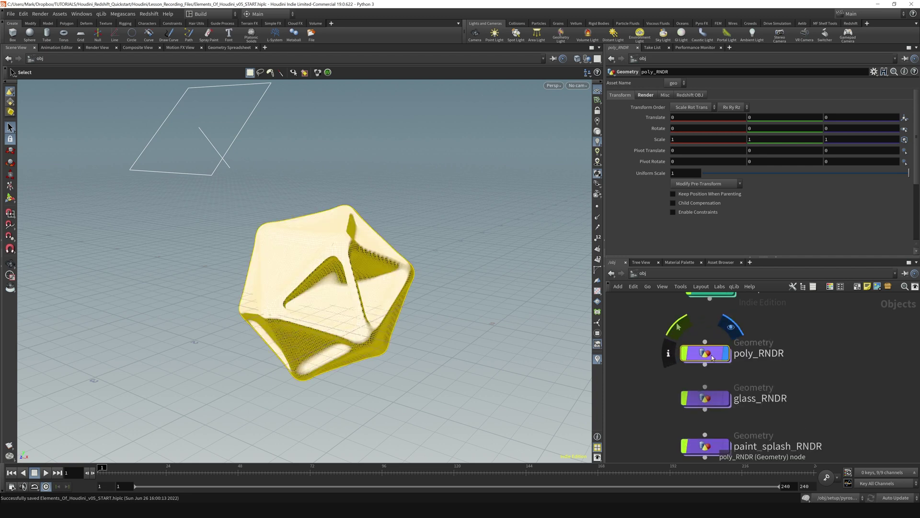
- Disable poly_RNDR's selectable flag and clear the selection, then restore the flag and test selecting the mesh in the scene
{"action": "left_click", "coordinate": [679, 329]}
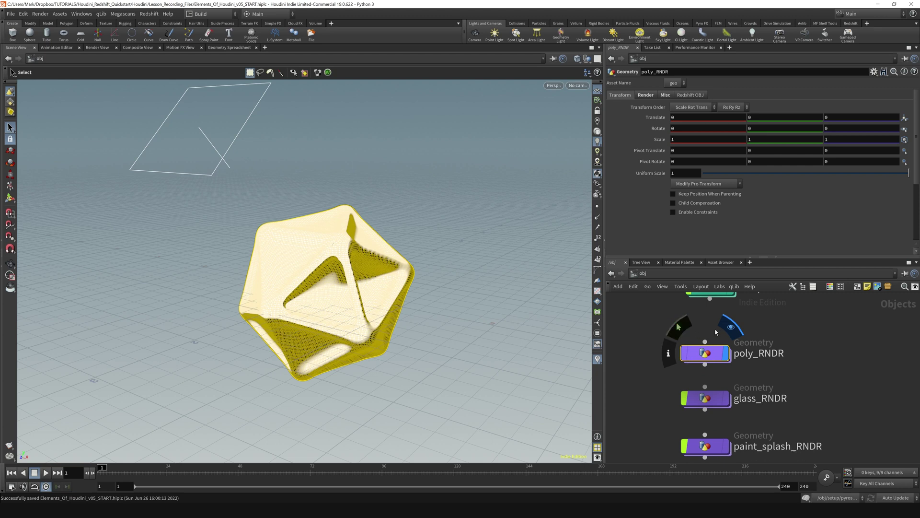
{"action": "left_click", "coordinate": [463, 289]}
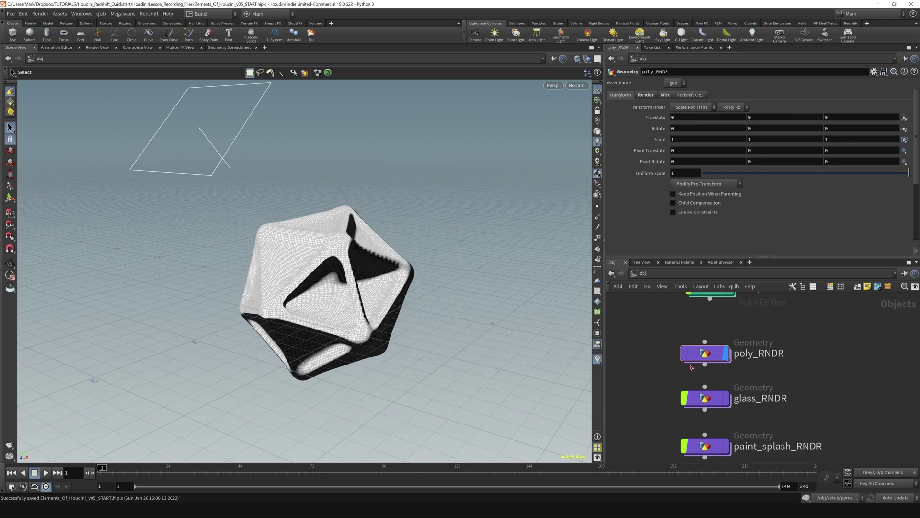
{"action": "left_click", "coordinate": [680, 330]}
{"action": "left_click", "coordinate": [288, 362]}
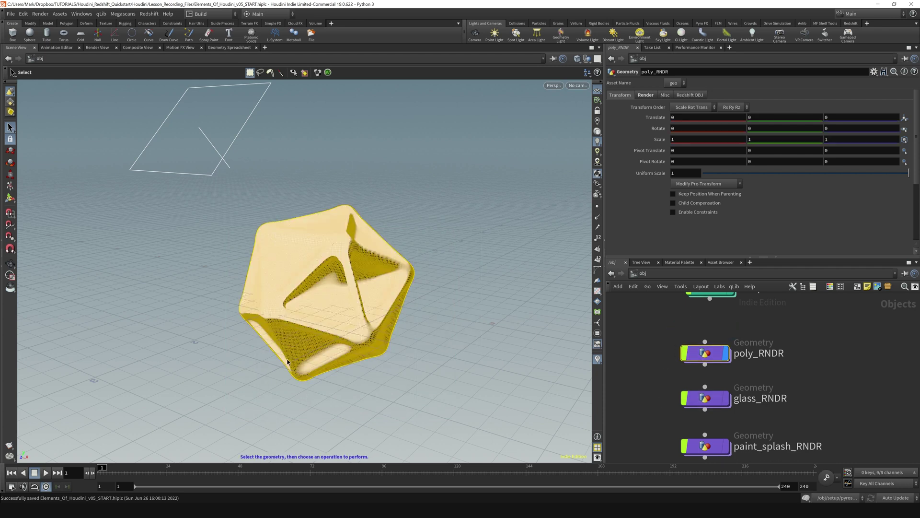
{"action": "left_click", "coordinate": [474, 235]}
- Open the node info window for poly_RNDR, read its object details, and close it
{"action": "mouse_move", "coordinate": [705, 351]}
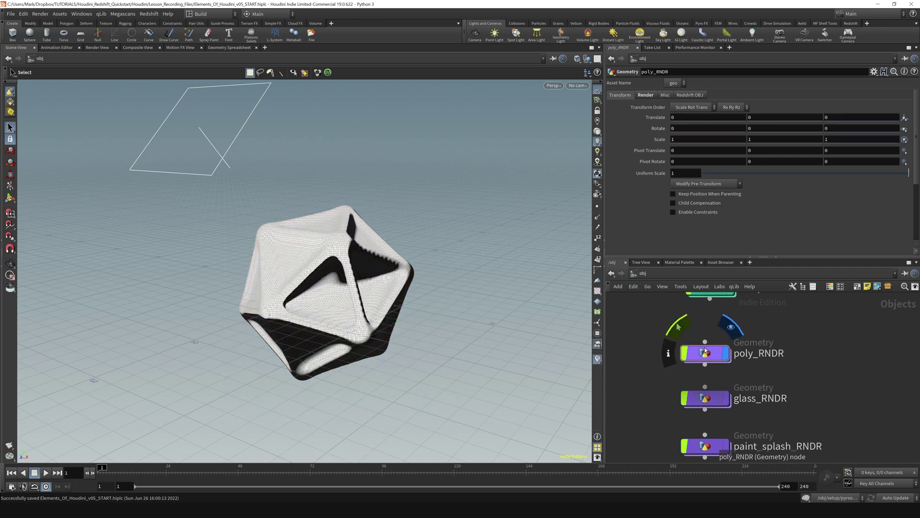
{"action": "left_click", "coordinate": [668, 353]}
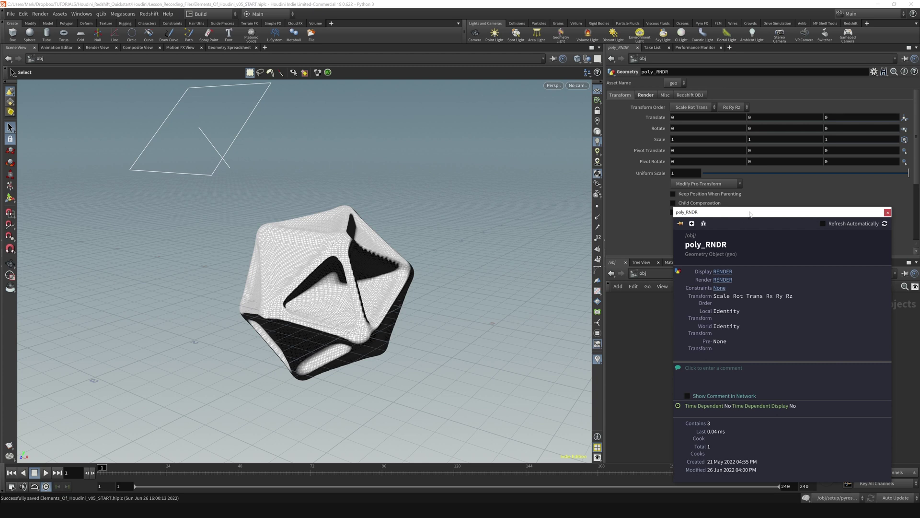
{"action": "left_click_drag", "start_coordinate": [750, 214], "coordinate": [546, 164]}
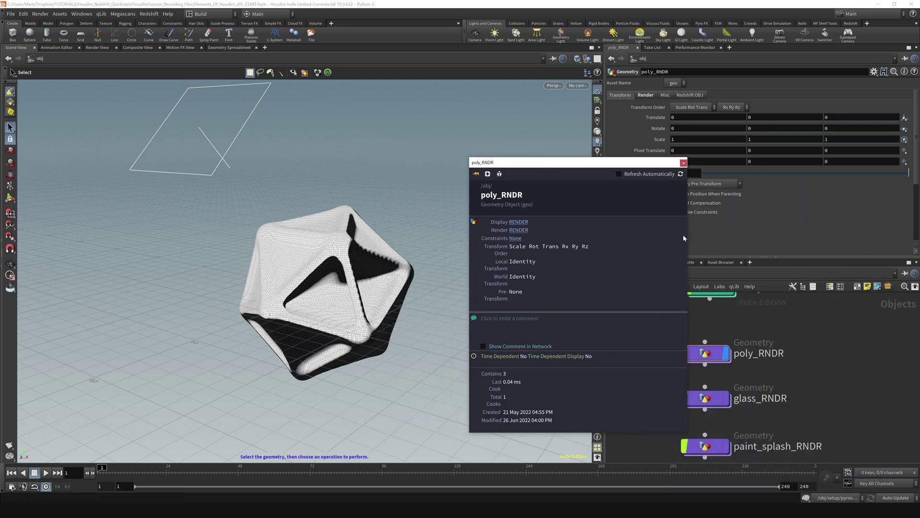
{"action": "left_click", "coordinate": [684, 162]}
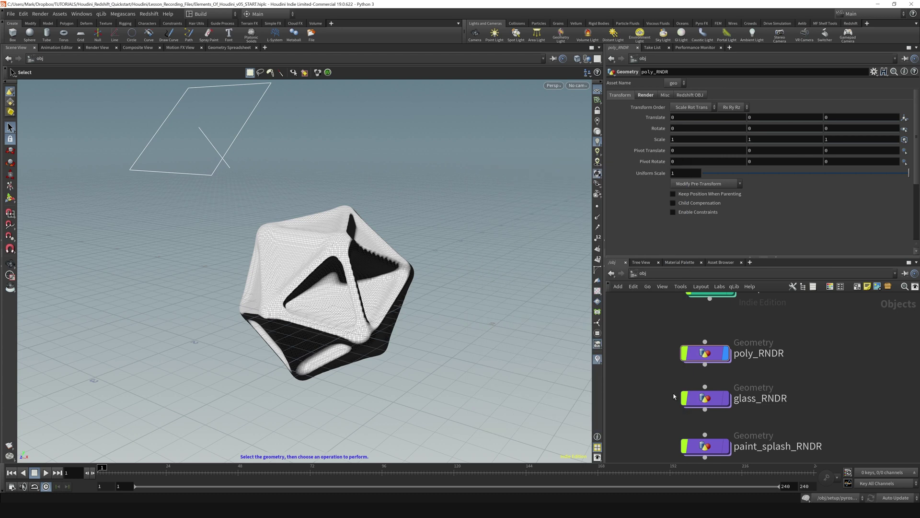
- Add a Sphere object to the network and place its node to the side of and slightly above poly_RNDR
{"action": "middle_click_drag", "start_coordinate": [765, 395], "coordinate": [772, 393]}
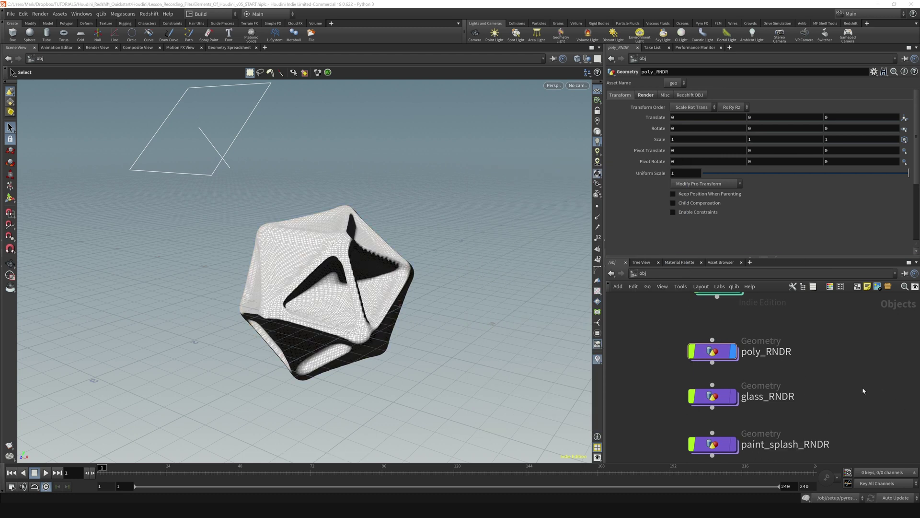
{"action": "middle_click_drag", "start_coordinate": [848, 377], "coordinate": [803, 389]}
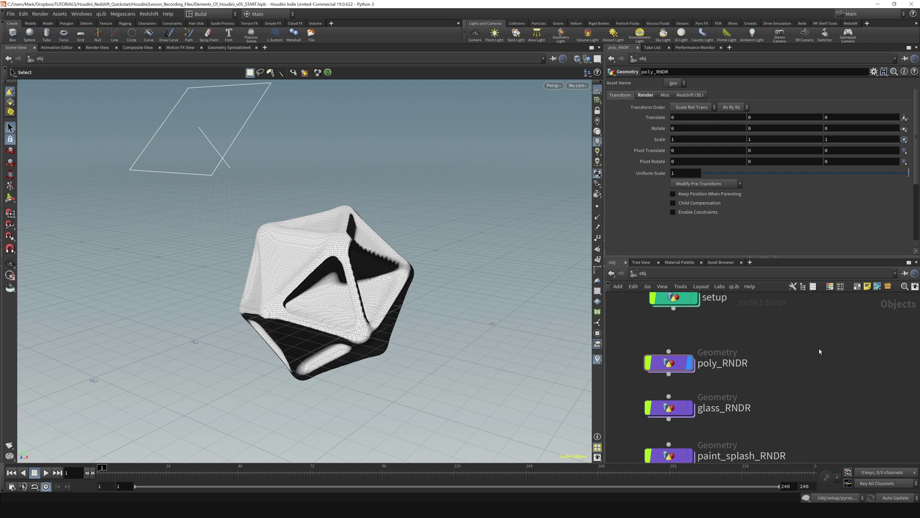
{"action": "key", "text": "Tab"}
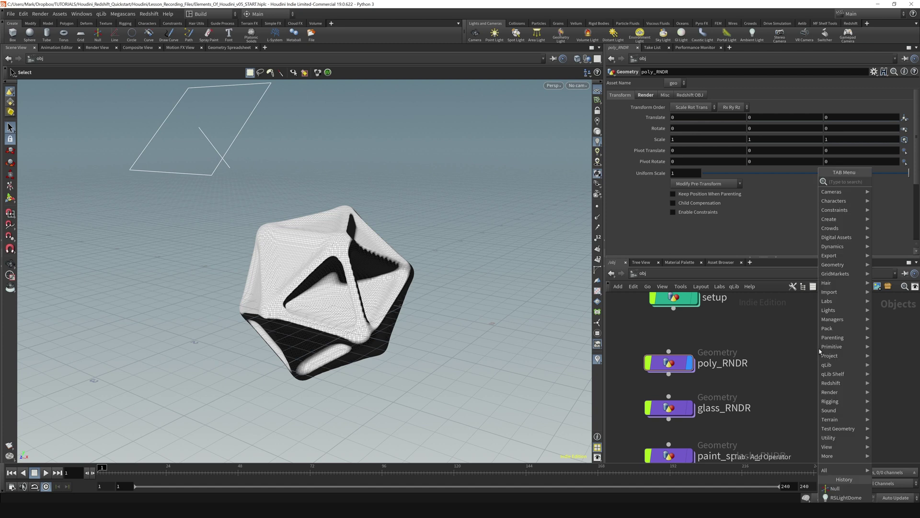
{"action": "type", "text": "geo"}
{"action": "key", "text": "Return"}
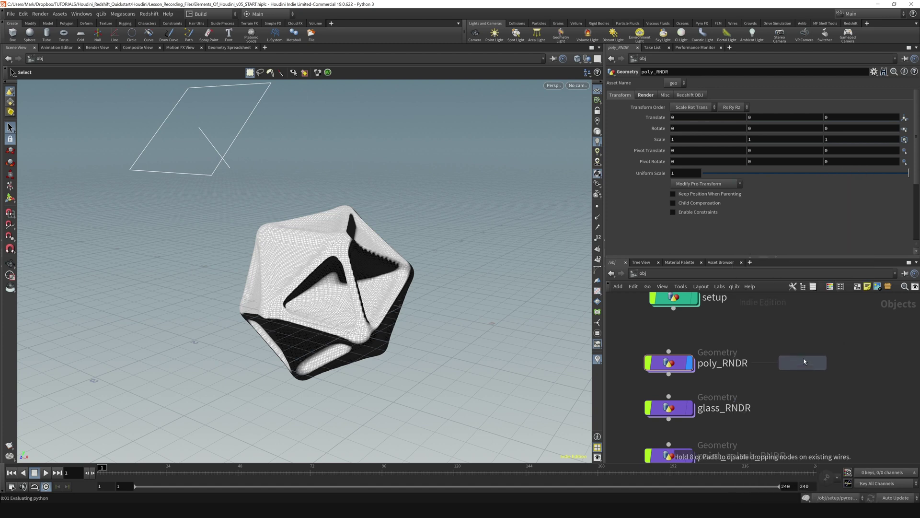
{"action": "left_click", "coordinate": [804, 363]}
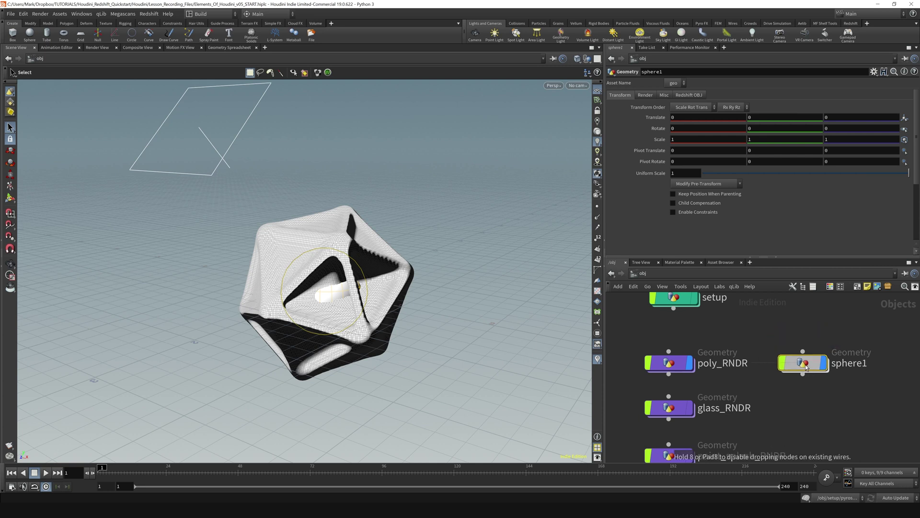
{"action": "left_click_drag", "start_coordinate": [805, 364], "coordinate": [807, 332]}
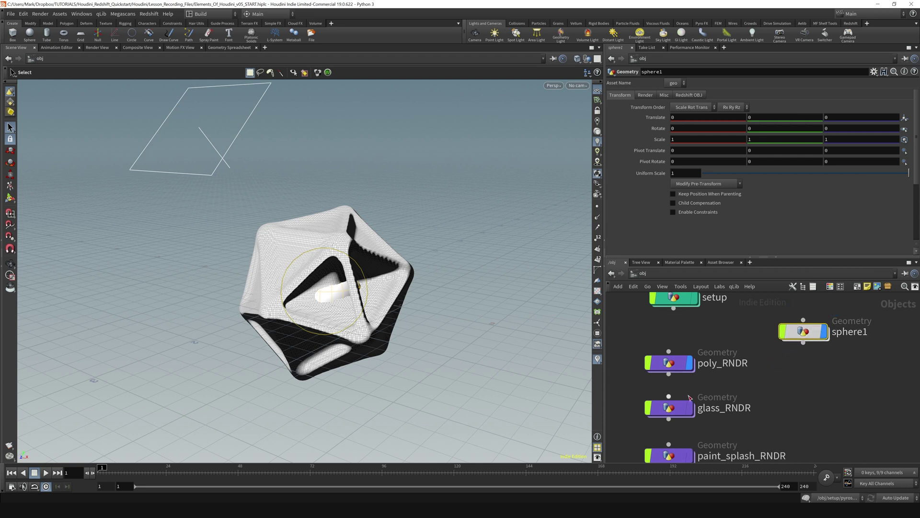
- Hide poly_RNDR with its display flag, inspect the sphere alone in the scene, and clear the selection
{"action": "left_click", "coordinate": [690, 362]}
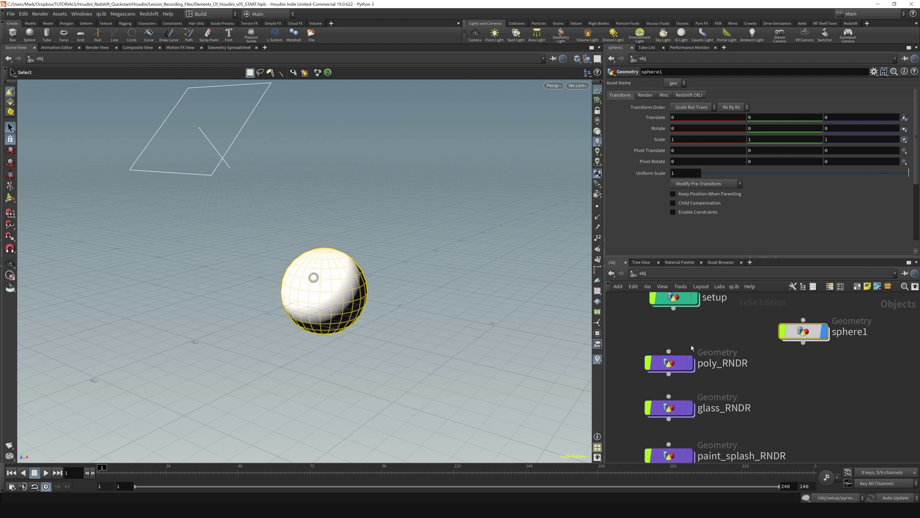
{"action": "key", "text": "Escape"}
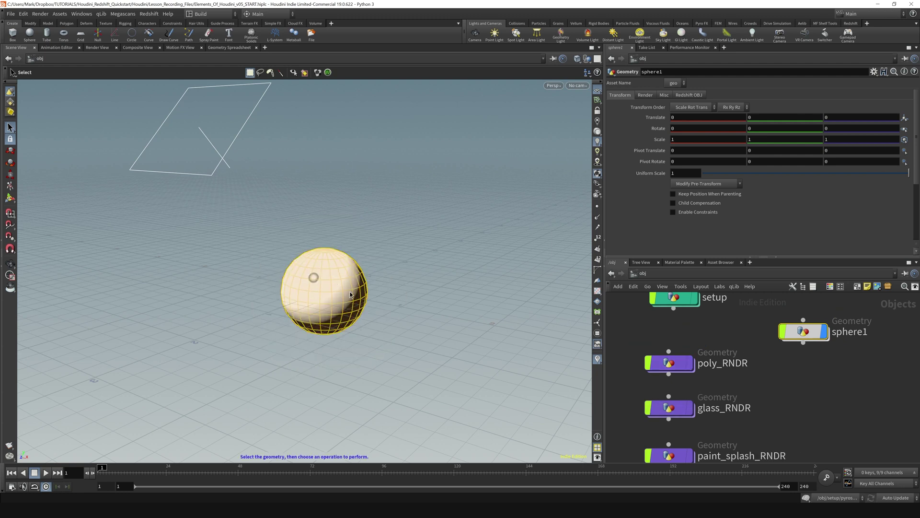
{"action": "left_click_drag", "start_coordinate": [323, 274], "coordinate": [309, 275]}
{"action": "key", "text": "s"}
- Add a Box object below the sphere node and inspect it in the scene
{"action": "key", "text": "Tab"}
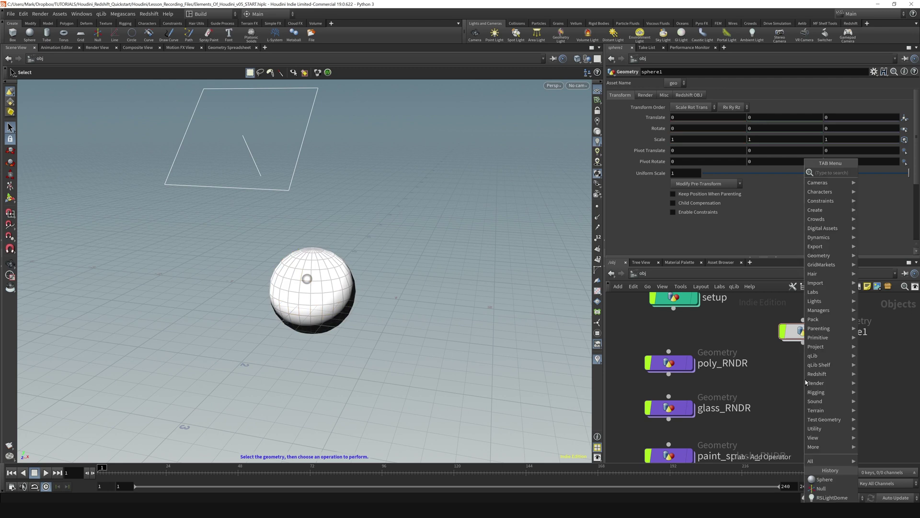
{"action": "type", "text": "box"}
{"action": "left_click", "coordinate": [870, 173]}
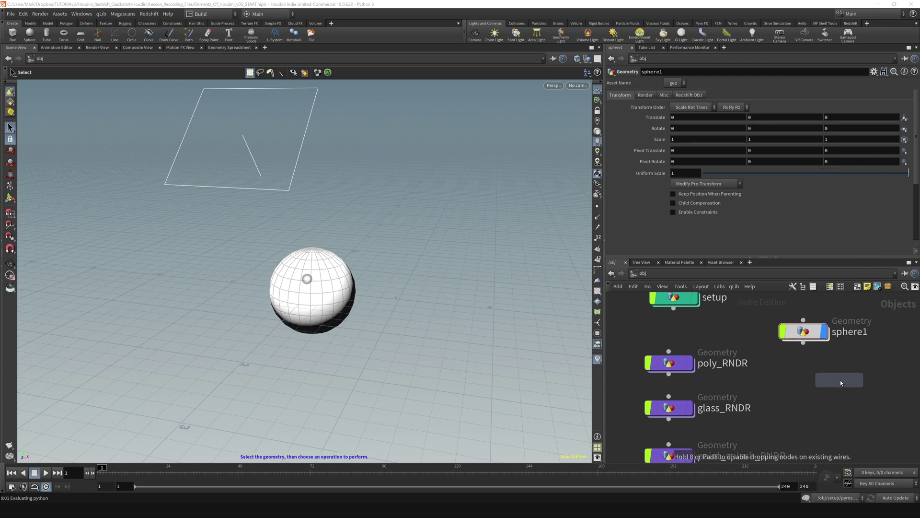
{"action": "left_click", "coordinate": [841, 380]}
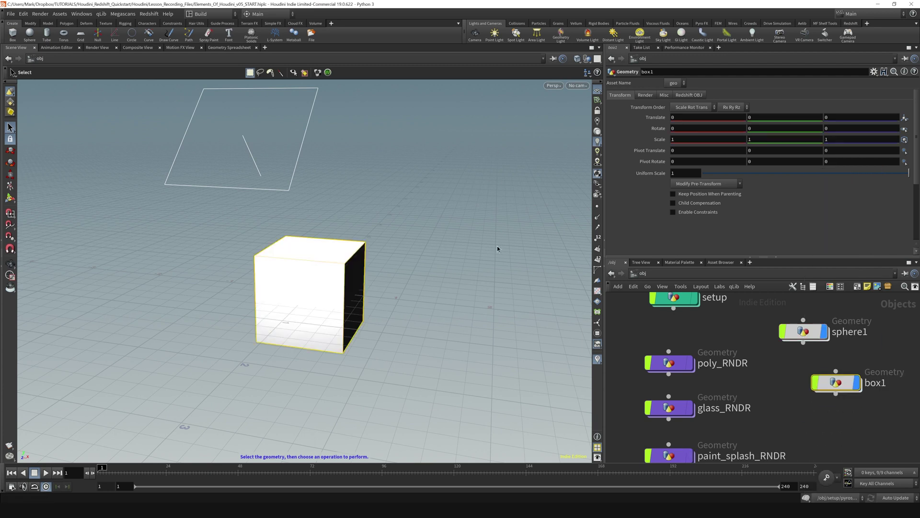
{"action": "left_click_drag", "start_coordinate": [277, 267], "coordinate": [366, 270], "text": "alt"}
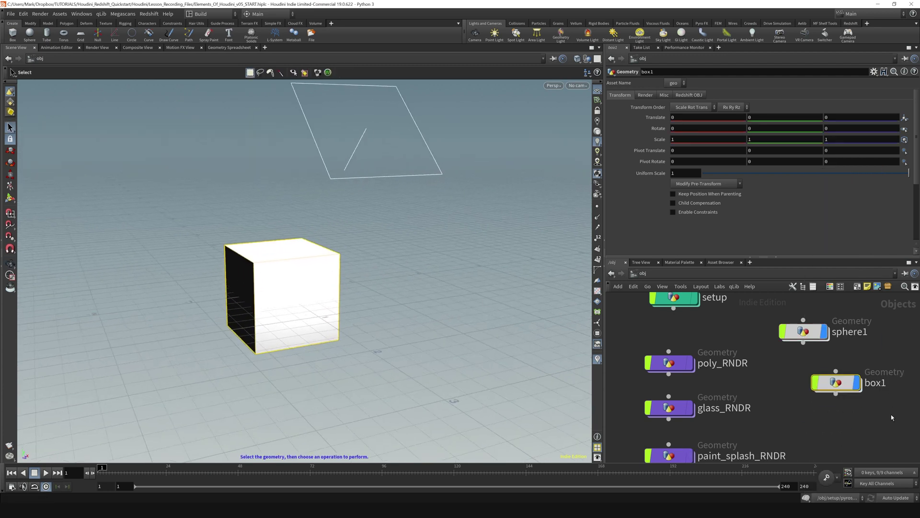
- Save the scene, delete the sphere and box nodes together, and turn poly_RNDR's display flag back on
{"action": "left_click_drag", "start_coordinate": [892, 417], "coordinate": [794, 329]}
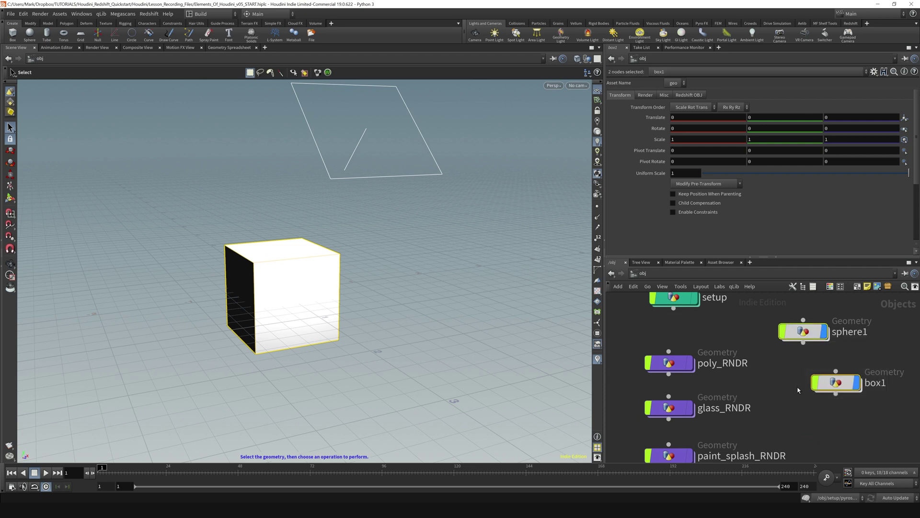
{"action": "key", "text": "ctrl+s"}
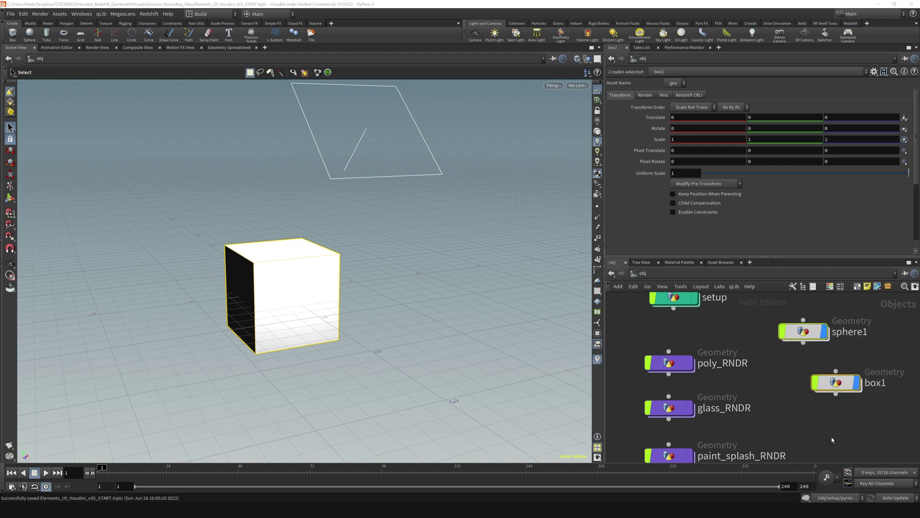
{"action": "left_click_drag", "start_coordinate": [870, 421], "coordinate": [781, 320]}
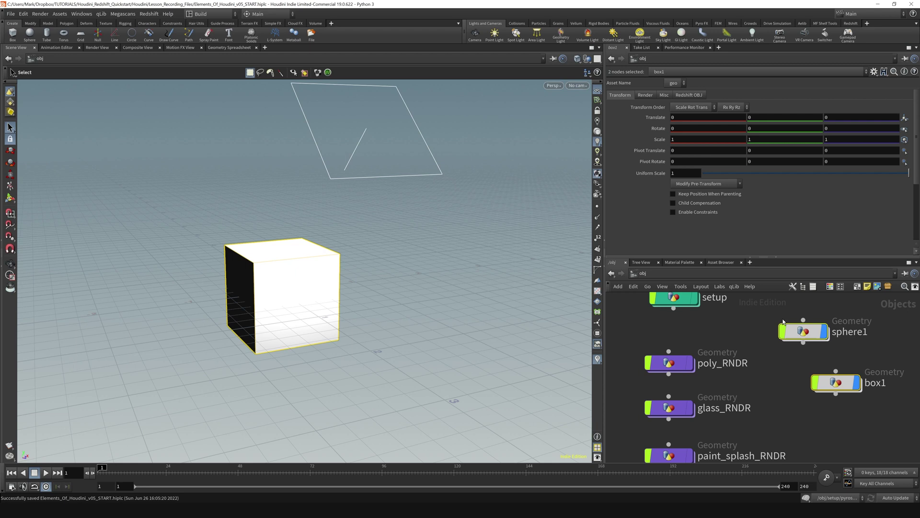
{"action": "key", "text": "Delete"}
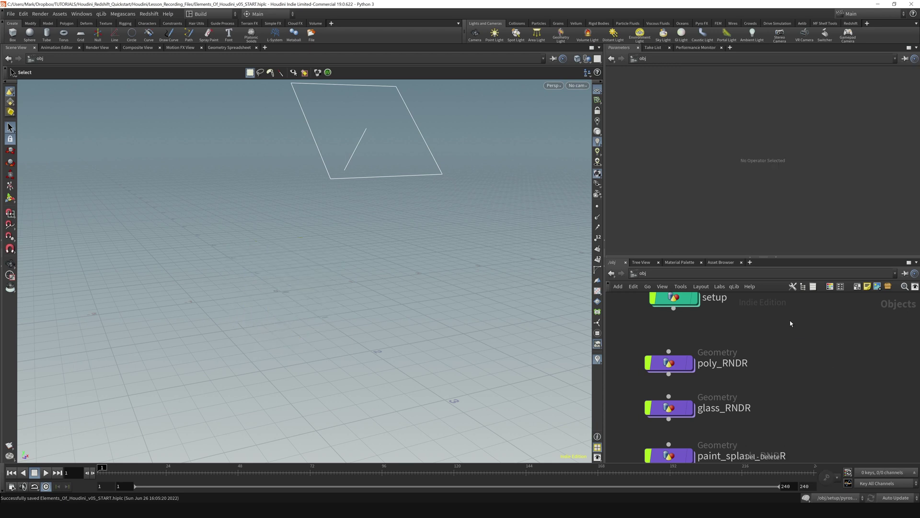
{"action": "left_click", "coordinate": [692, 363]}
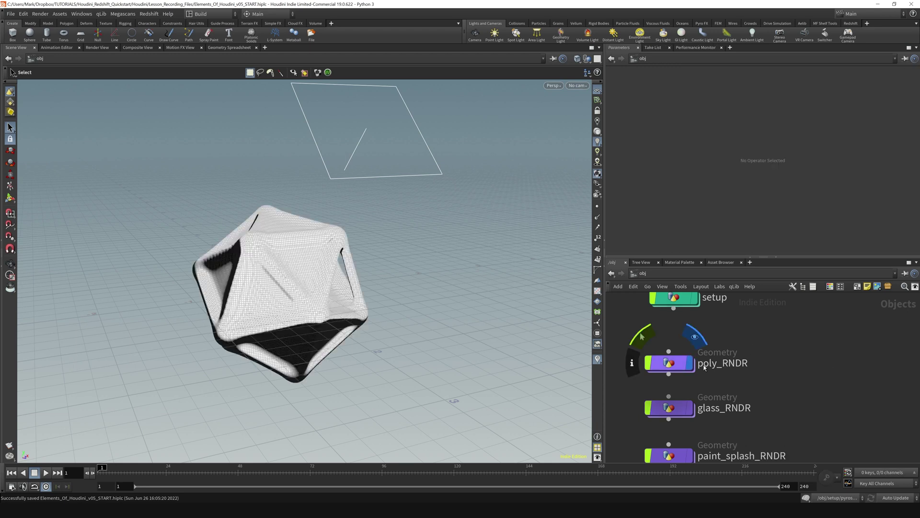
- Box-select the nodes from setup down through cloth_RNDR and clear the selection
{"action": "mouse_move", "coordinate": [811, 353]}
{"action": "middle_mouse_down"}
{"action": "mouse_move", "coordinate": [801, 386]}
{"action": "mouse_move", "coordinate": [783, 365]}
{"action": "middle_mouse_up"}
{"action": "mouse_move", "coordinate": [695, 394]}
{"action": "scroll", "coordinate": [757, 379], "scroll_direction": "down", "scroll_amount": 3}
{"action": "left_click_drag", "start_coordinate": [676, 308], "coordinate": [740, 459]}
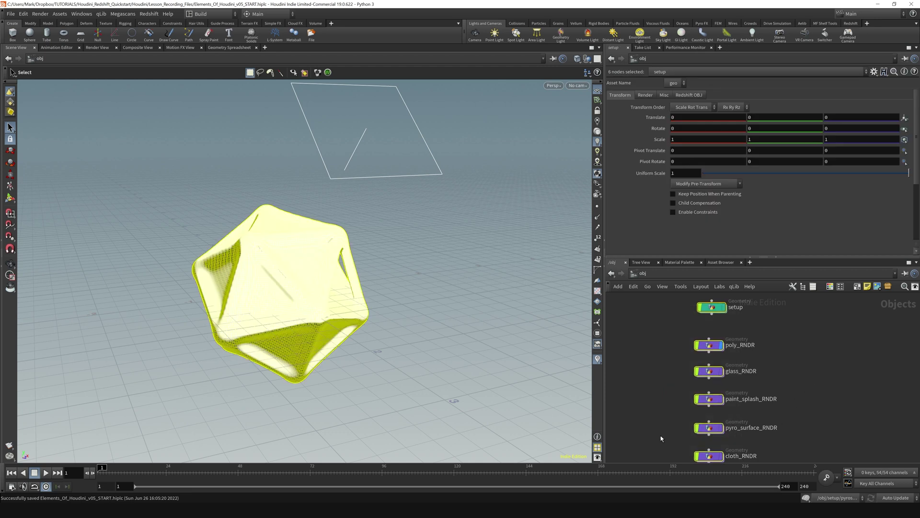
{"action": "left_click", "coordinate": [872, 336]}
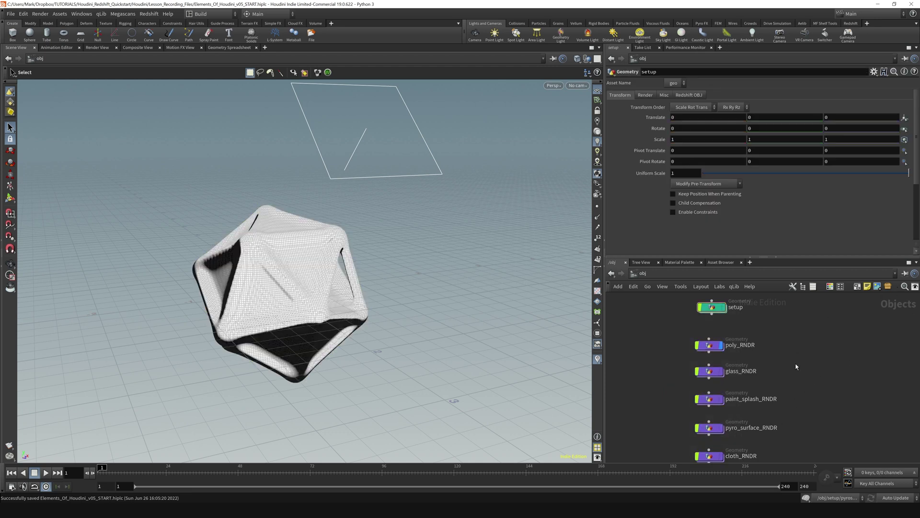
- Box-select poly_RNDR, then poly_RNDR through paint_splash_RNDR, deselect them, and save the scene
{"action": "middle_click_drag", "start_coordinate": [769, 368], "coordinate": [769, 369]}
{"action": "left_click_drag", "start_coordinate": [678, 338], "coordinate": [760, 357]}
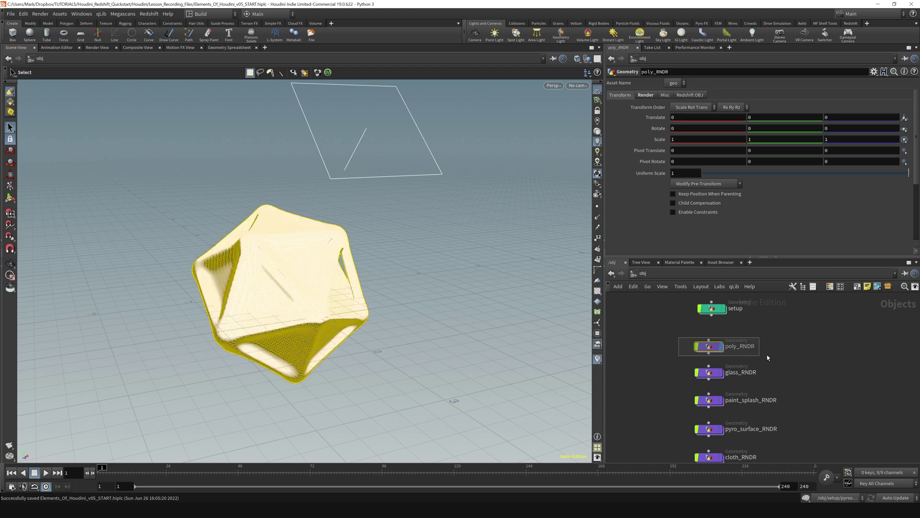
{"action": "left_click_drag", "start_coordinate": [654, 335], "coordinate": [736, 412]}
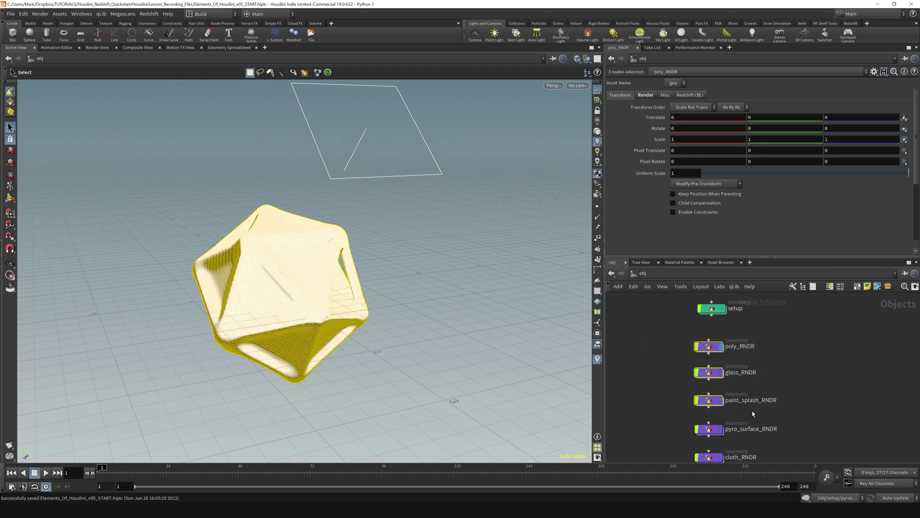
{"action": "left_click_drag", "start_coordinate": [798, 415], "coordinate": [662, 340], "text": "ctrl"}
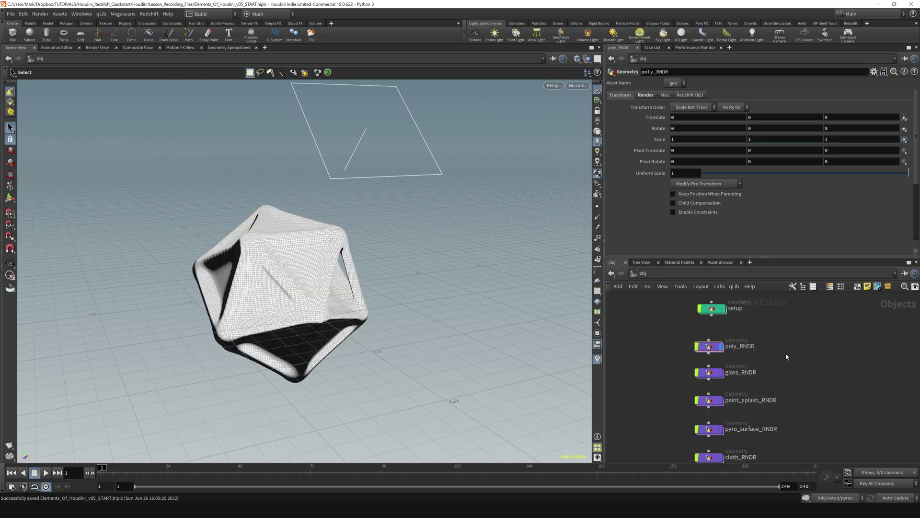
{"action": "key", "text": "ctrl+s"}
- Enter poly_RNDR, view its geometry nodes, and return to the object level
{"action": "mouse_move", "coordinate": [710, 348]}
{"action": "double_click", "coordinate": [710, 347]}
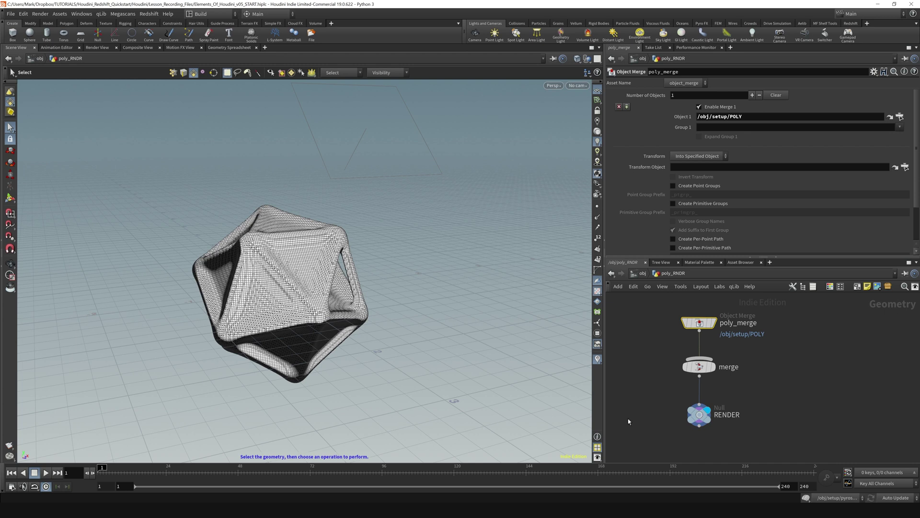
{"action": "left_click", "coordinate": [633, 274]}
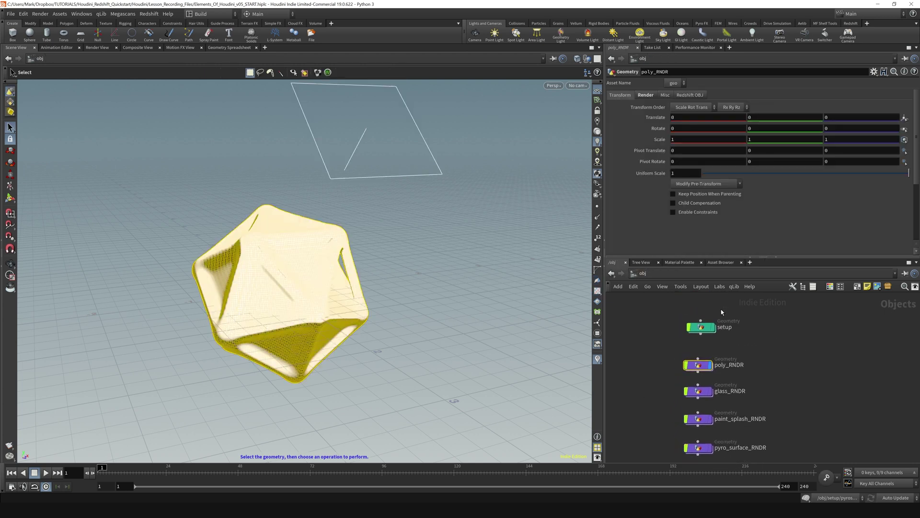
- Enter the setup object and look over its coloured network boxes, including the red and yellow ones
{"action": "double_click", "coordinate": [700, 328]}
{"action": "scroll", "coordinate": [671, 354], "scroll_direction": "up", "scroll_amount": 8}
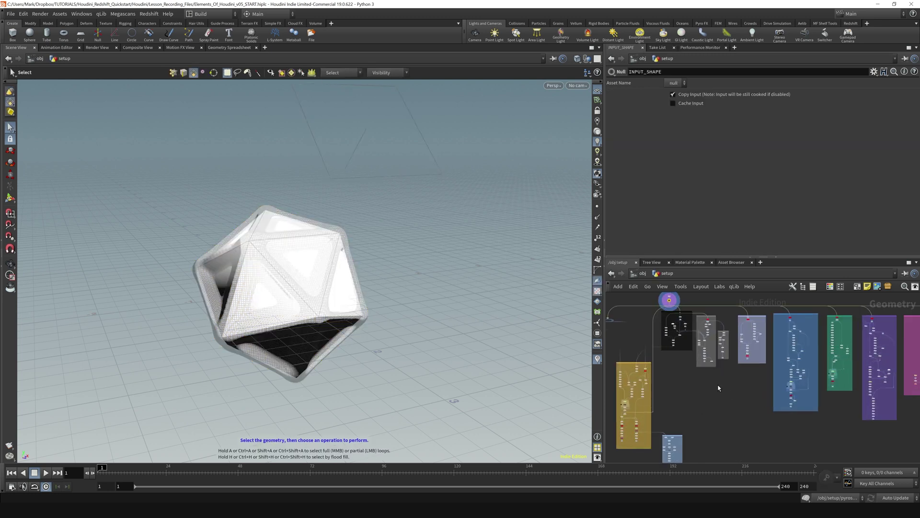
{"action": "scroll", "coordinate": [648, 333], "scroll_direction": "up", "scroll_amount": 3}
{"action": "middle_click_drag", "start_coordinate": [751, 354], "coordinate": [682, 295]}
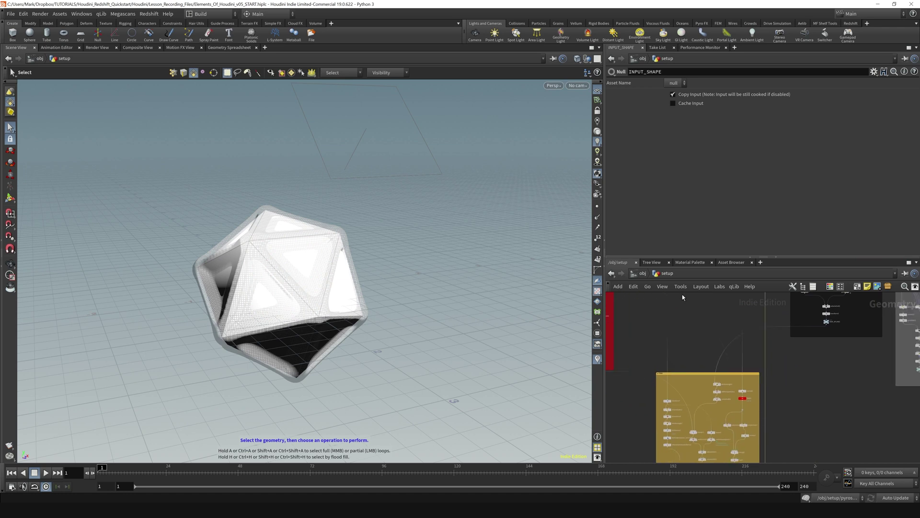
{"action": "scroll", "coordinate": [702, 337], "scroll_direction": "down", "scroll_amount": 4}
{"action": "middle_click_drag", "start_coordinate": [759, 367], "coordinate": [802, 398]}
{"action": "scroll", "coordinate": [665, 349], "scroll_direction": "up", "scroll_amount": 6}
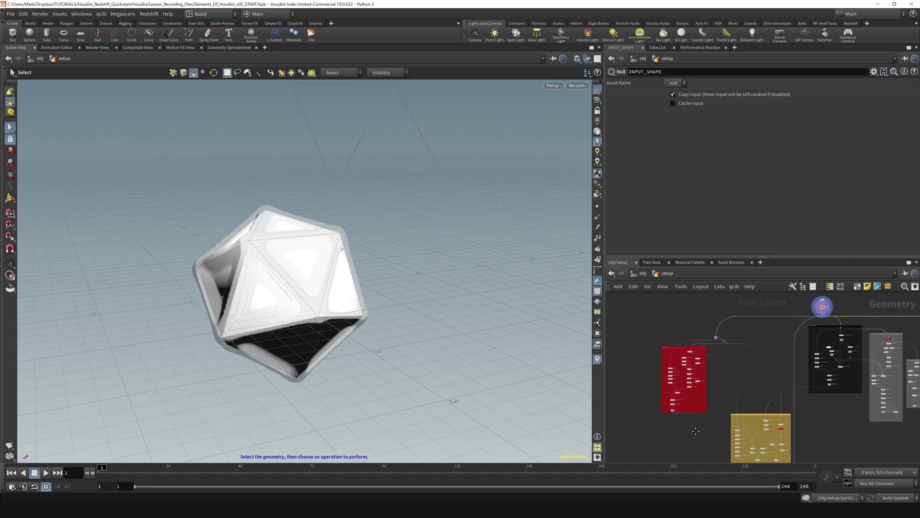
{"action": "middle_click_drag", "start_coordinate": [809, 413], "coordinate": [673, 322]}
{"action": "scroll", "coordinate": [763, 355], "scroll_direction": "down", "scroll_amount": 5}
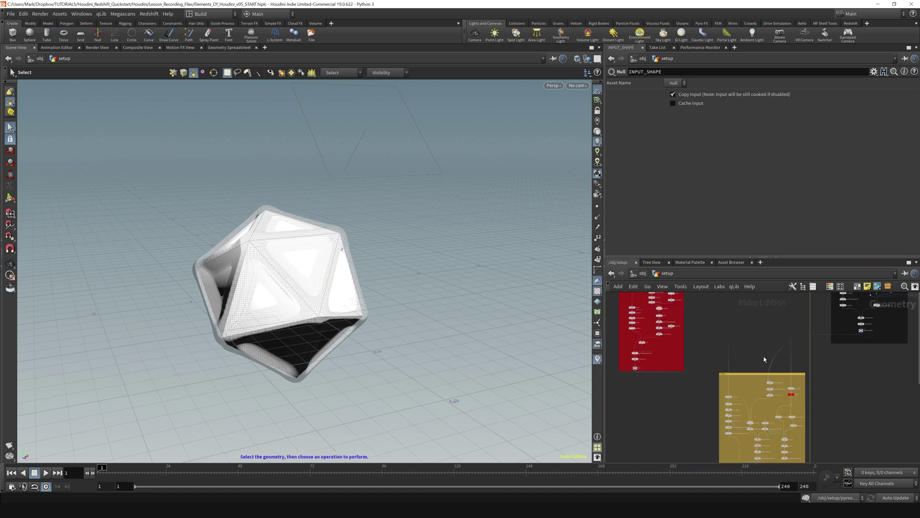
- Examine the yellow PYRO box, the small blue box beside it and the overall setup layout, and return to the object level
{"action": "middle_click_drag", "start_coordinate": [763, 356], "coordinate": [755, 307]}
{"action": "scroll", "coordinate": [731, 320], "scroll_direction": "up", "scroll_amount": 7}
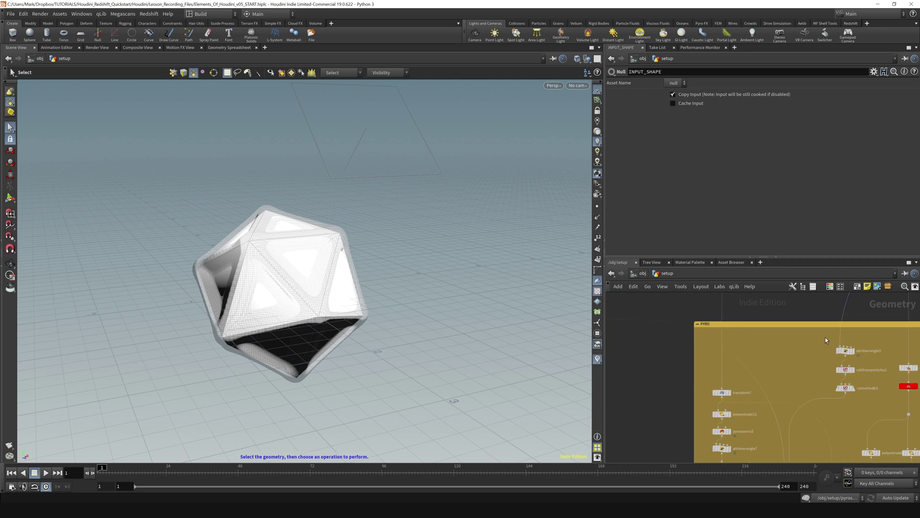
{"action": "middle_click_drag", "start_coordinate": [825, 339], "coordinate": [655, 358]}
{"action": "scroll", "coordinate": [799, 353], "scroll_direction": "down", "scroll_amount": 4}
{"action": "middle_click_drag", "start_coordinate": [842, 387], "coordinate": [748, 185]}
{"action": "scroll", "coordinate": [762, 354], "scroll_direction": "up", "scroll_amount": 3}
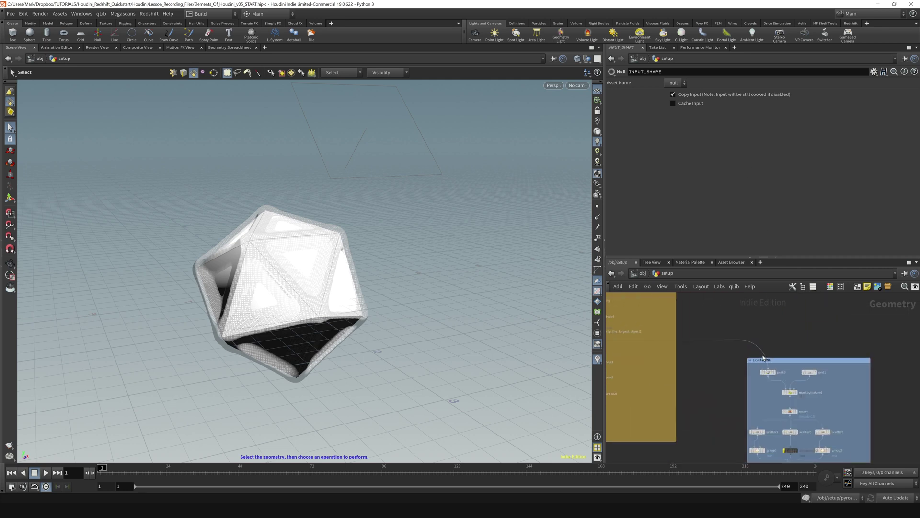
{"action": "scroll", "coordinate": [775, 365], "scroll_direction": "down", "scroll_amount": 6}
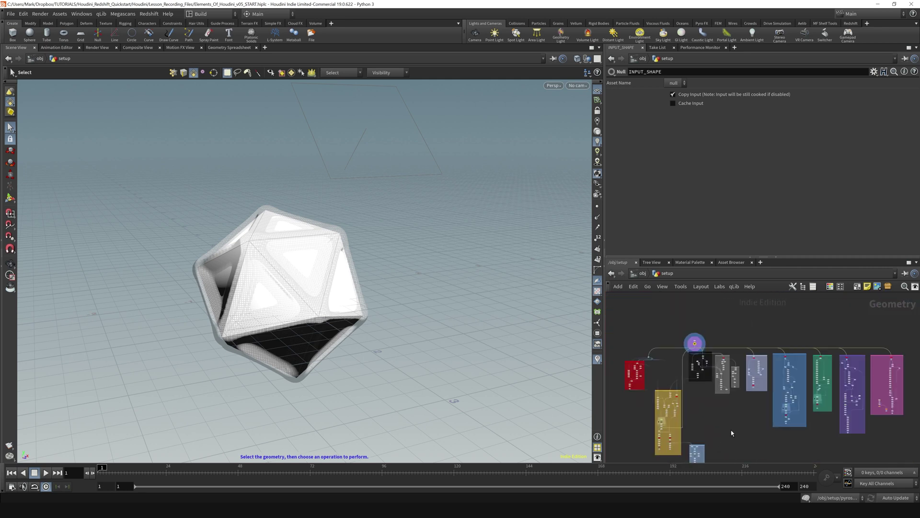
{"action": "middle_click_drag", "start_coordinate": [774, 443], "coordinate": [772, 392]}
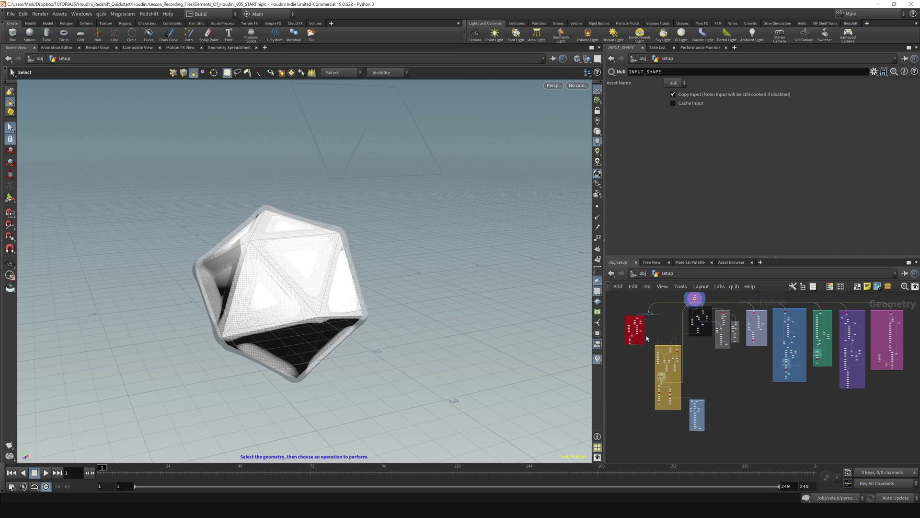
{"action": "left_click", "coordinate": [642, 274]}
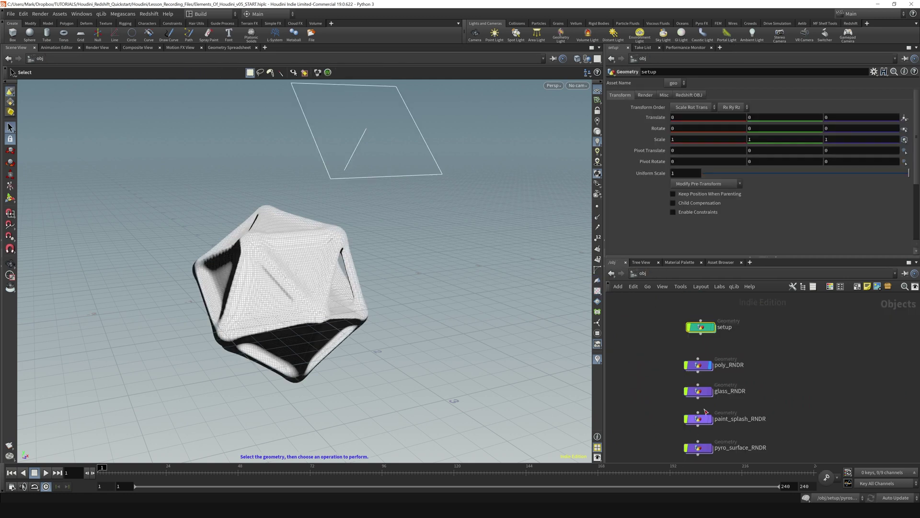
- Reopen poly_RNDR to check the poly_merge node's reference to /obj/setup/POLY, and go back to the object level
{"action": "left_click", "coordinate": [697, 366]}
{"action": "double_click", "coordinate": [697, 366]}
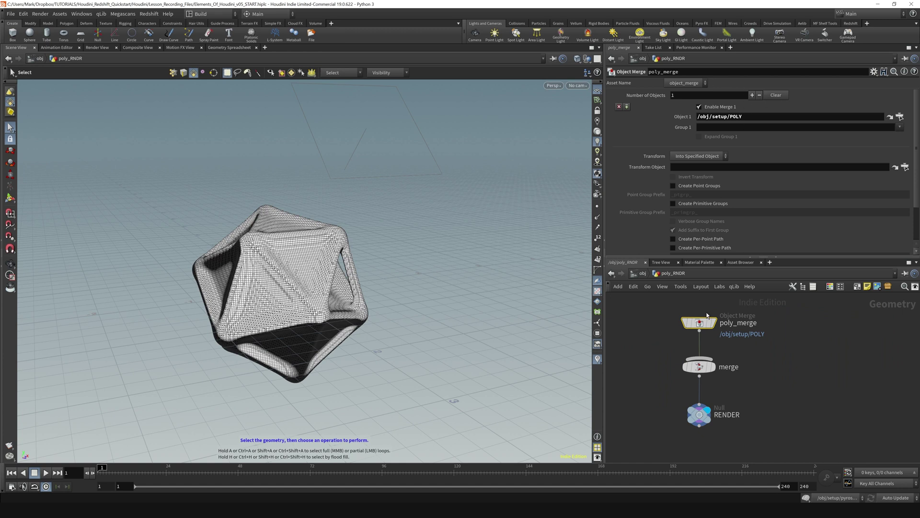
{"action": "left_click", "coordinate": [643, 273]}
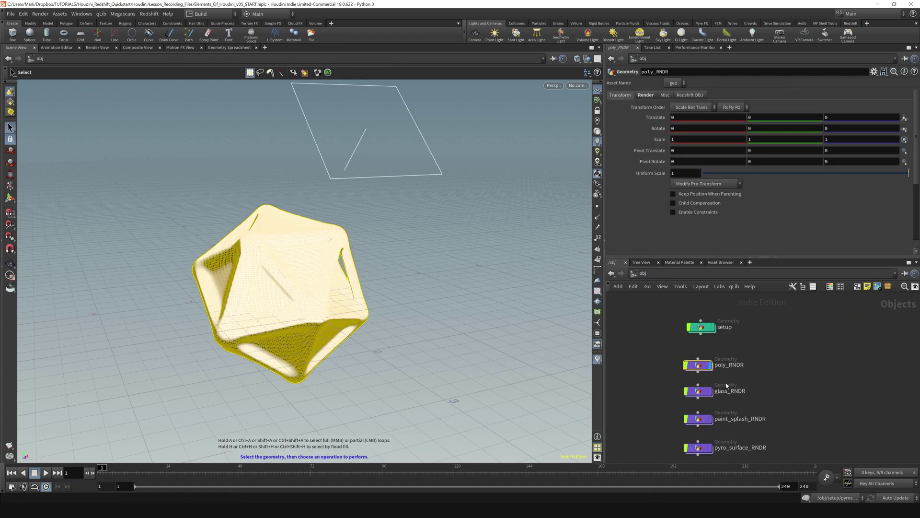
- Move the setup node to the left of the RNDR objects and show dependency links for selected nodes, with setup selected
{"action": "left_click", "coordinate": [662, 357]}
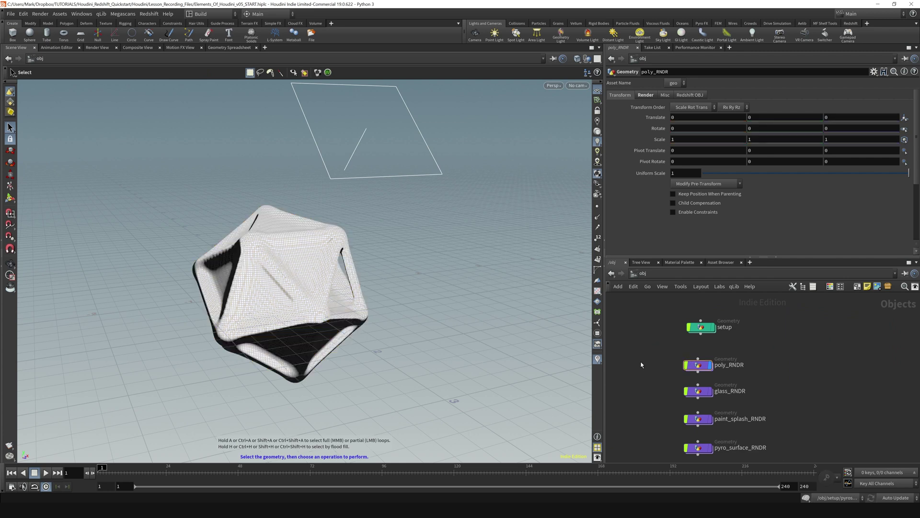
{"action": "key", "text": "h"}
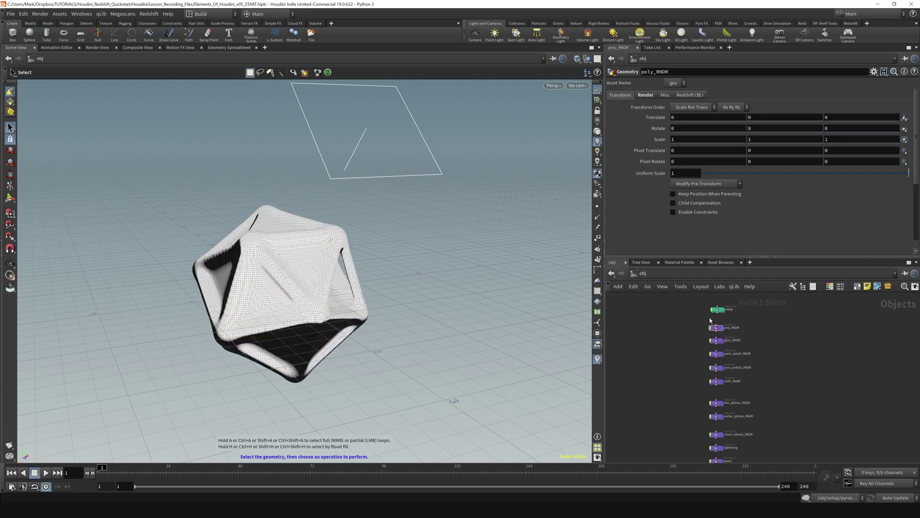
{"action": "left_click_drag", "start_coordinate": [717, 312], "coordinate": [655, 311]}
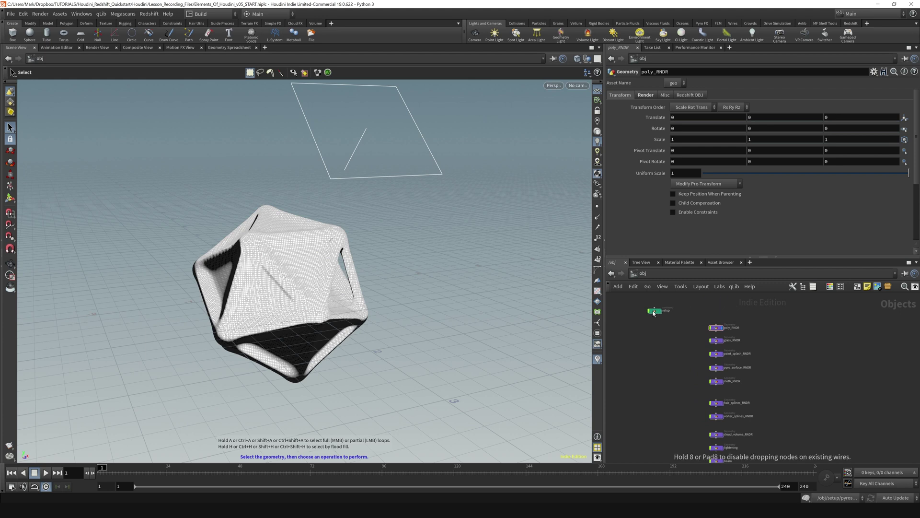
{"action": "left_click", "coordinate": [663, 287]}
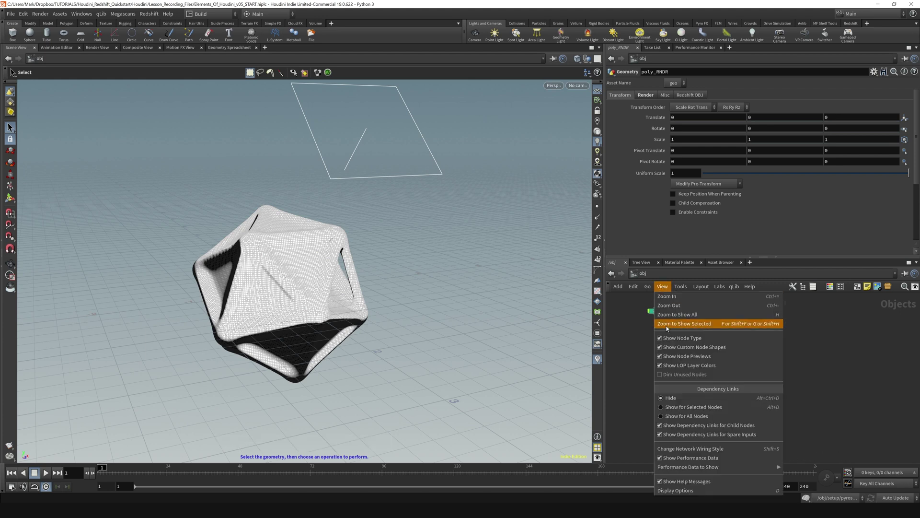
{"action": "left_click", "coordinate": [690, 407]}
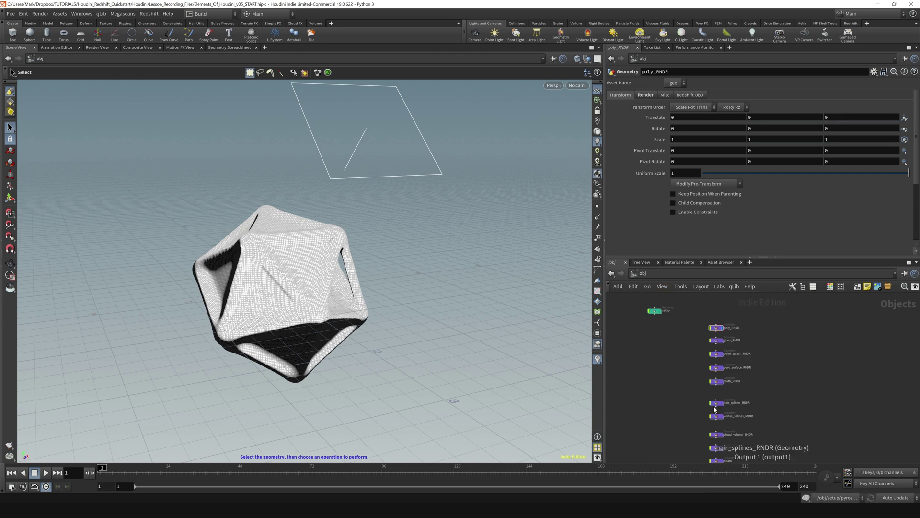
{"action": "left_click", "coordinate": [654, 310]}
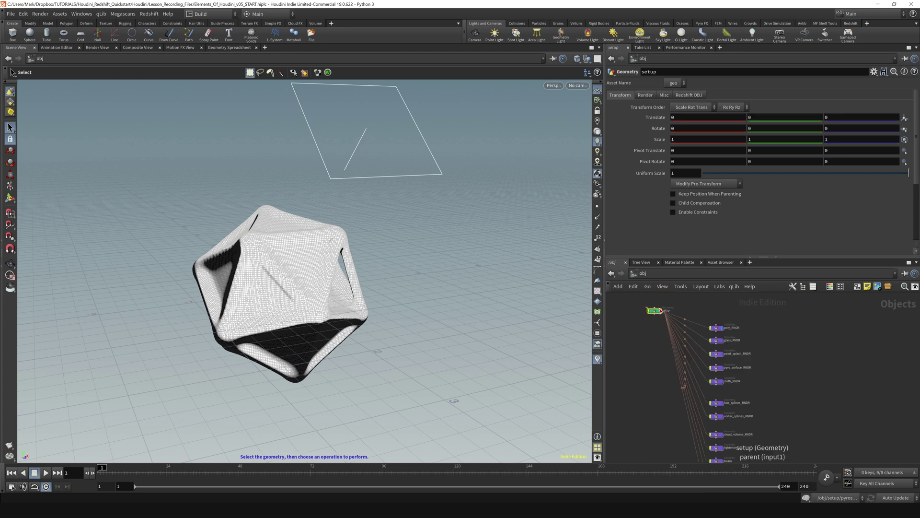
- Save the scene and enlarge the network editor until the whole column of objects, down to the camera and light, fits
{"action": "key", "text": "ctrl+s"}
{"action": "scroll", "coordinate": [688, 323], "scroll_direction": "down", "scroll_amount": 1}
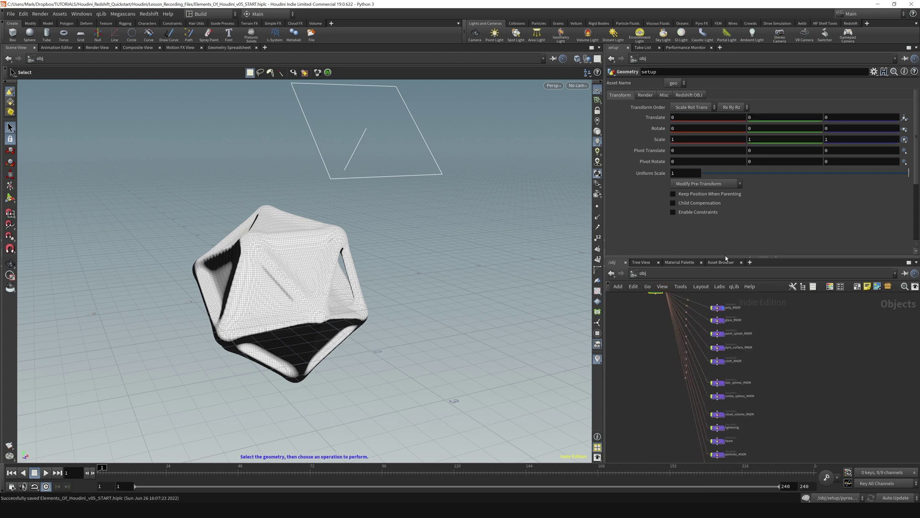
{"action": "left_click_drag", "start_coordinate": [726, 257], "coordinate": [725, 179]}
{"action": "scroll", "coordinate": [801, 372], "scroll_direction": "up", "scroll_amount": 3}
{"action": "scroll", "coordinate": [757, 336], "scroll_direction": "down", "scroll_amount": 3}
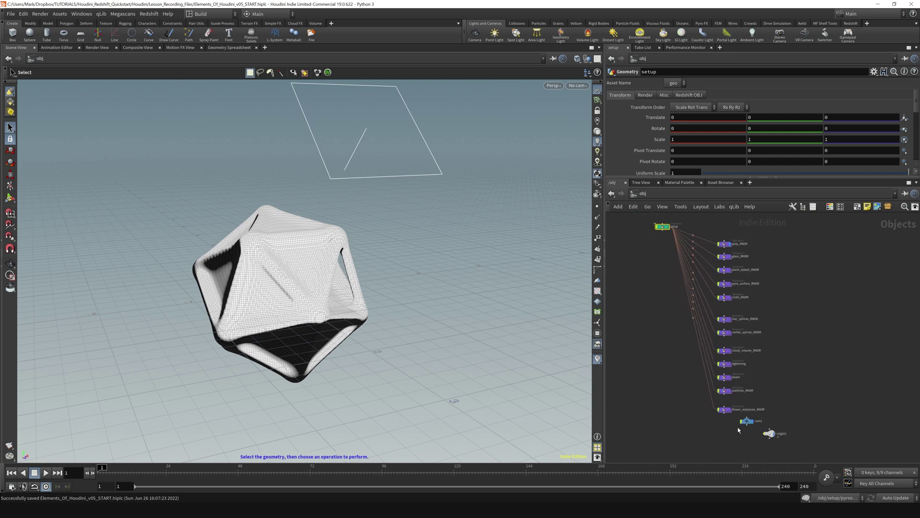
- Step into setup and back out, and move the setup node back in line above the RNDR objects
{"action": "double_click", "coordinate": [662, 226]}
{"action": "left_click", "coordinate": [634, 194]}
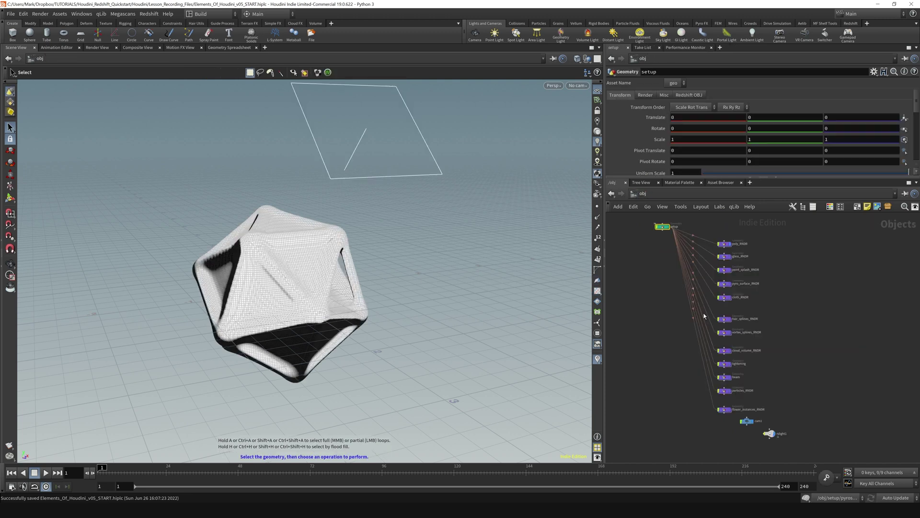
{"action": "left_click_drag", "start_coordinate": [658, 250], "coordinate": [721, 248]}
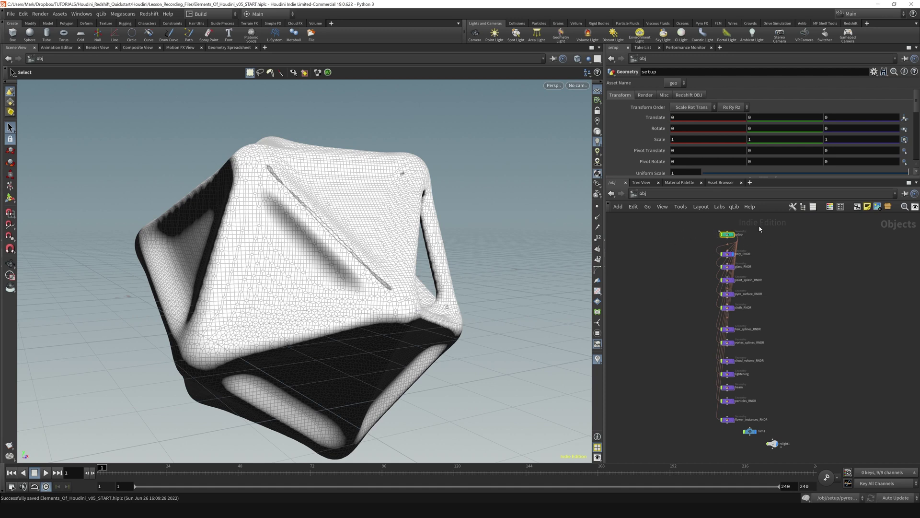
- Enter the setup object, view the full layout of its coloured network boxes, and return to the object level
{"action": "double_click", "coordinate": [728, 234]}
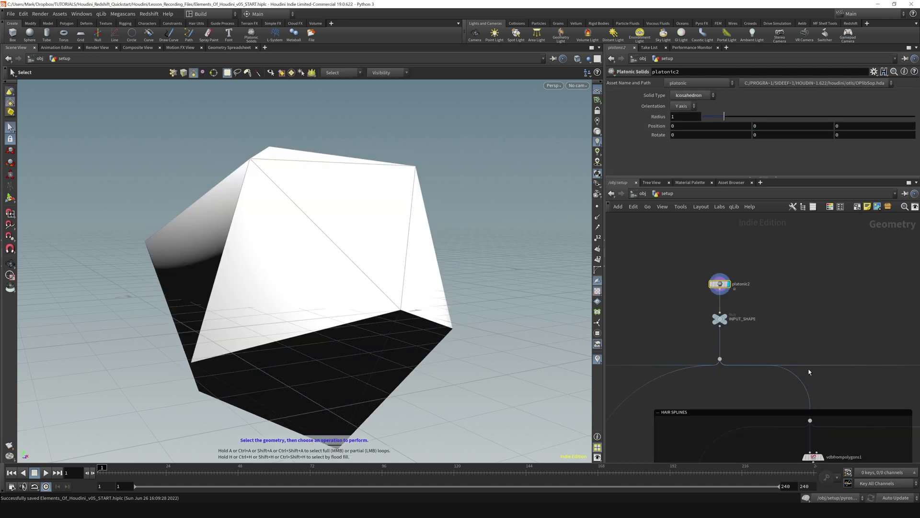
{"action": "scroll", "coordinate": [819, 338], "scroll_direction": "down", "scroll_amount": 10}
{"action": "middle_click_drag", "start_coordinate": [860, 322], "coordinate": [737, 271]}
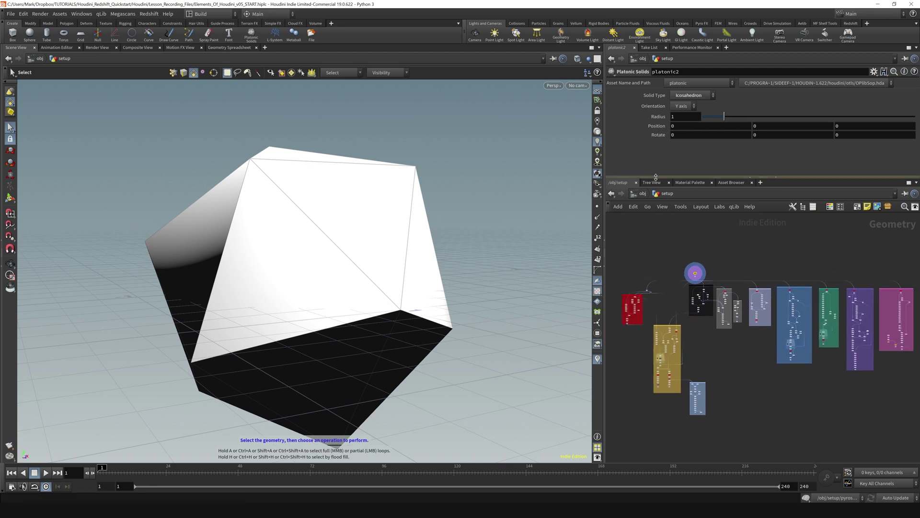
{"action": "left_click", "coordinate": [642, 193]}
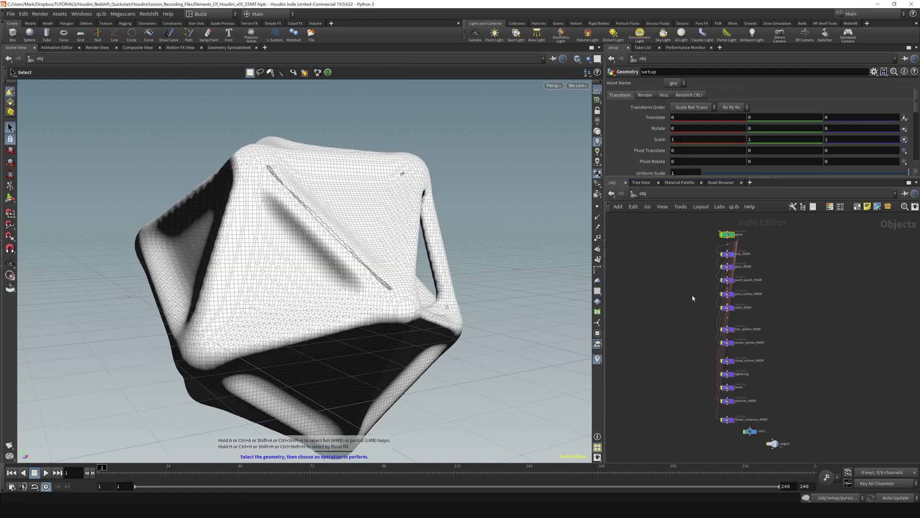
- Select poly_RNDR to check its dependency link from setup, and enter its geometry network
{"action": "left_click", "coordinate": [723, 438]}
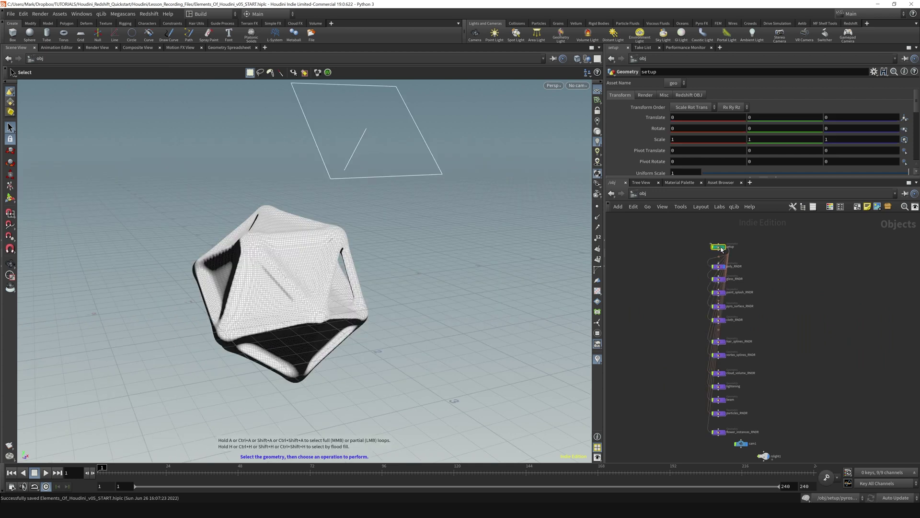
{"action": "scroll", "coordinate": [733, 263], "scroll_direction": "up", "scroll_amount": 5}
{"action": "middle_click_drag", "start_coordinate": [753, 257], "coordinate": [758, 277]}
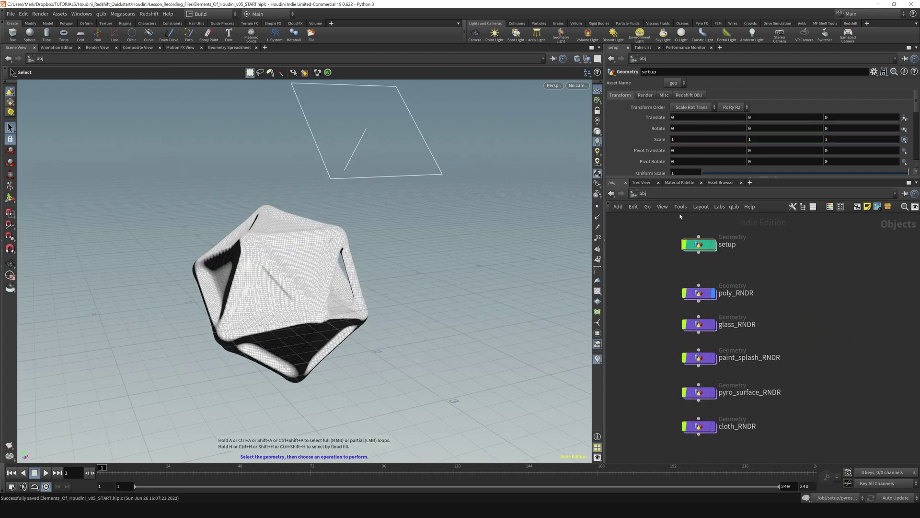
{"action": "left_click", "coordinate": [695, 291]}
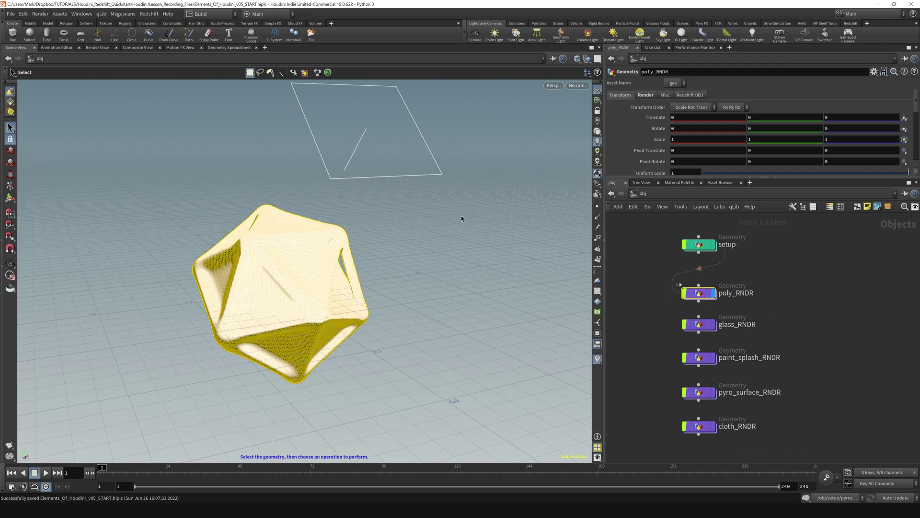
{"action": "mouse_move", "coordinate": [704, 297]}
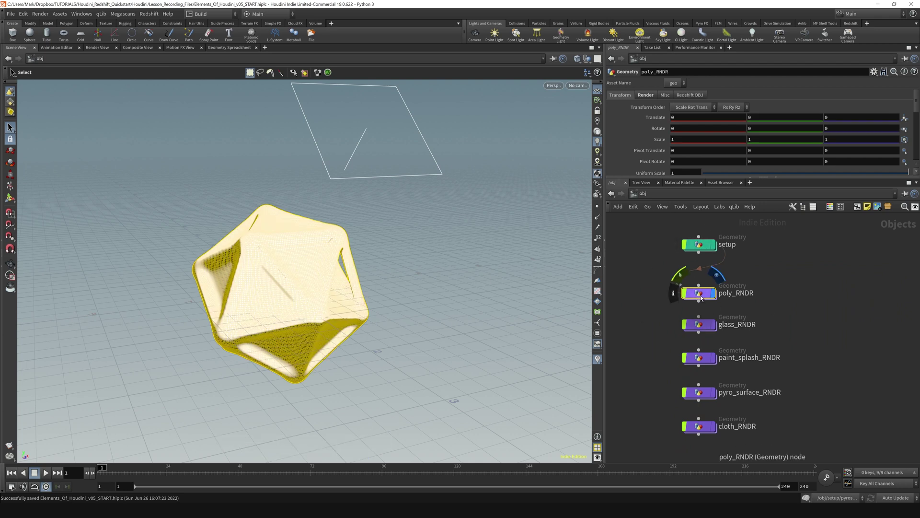
{"action": "double_click", "coordinate": [701, 296]}
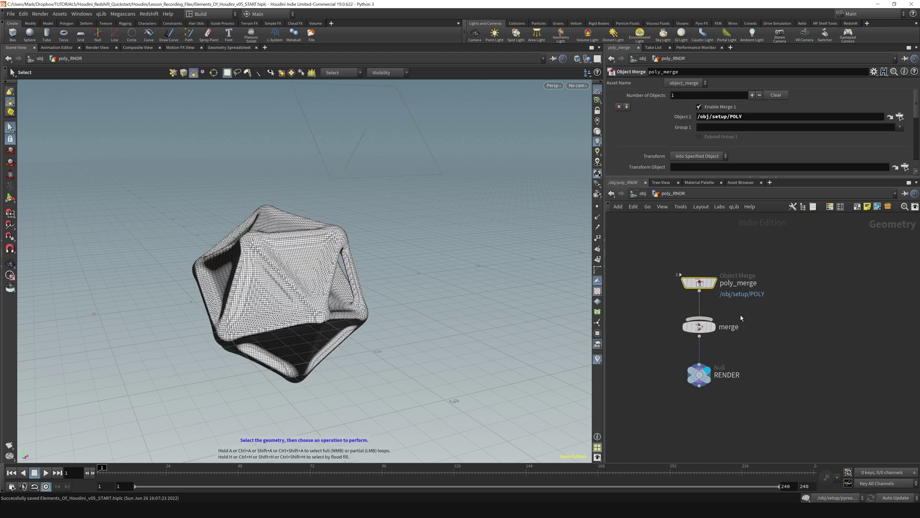
- Inspect the RENDER null and the poly_merge node, and jump to the /obj/setup/POLY node that poly_merge references
{"action": "left_click", "coordinate": [697, 375]}
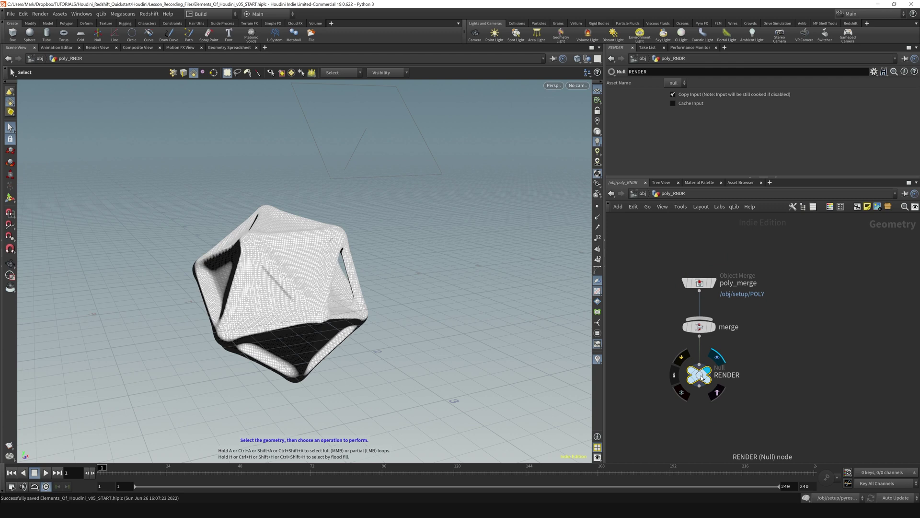
{"action": "left_click", "coordinate": [699, 281]}
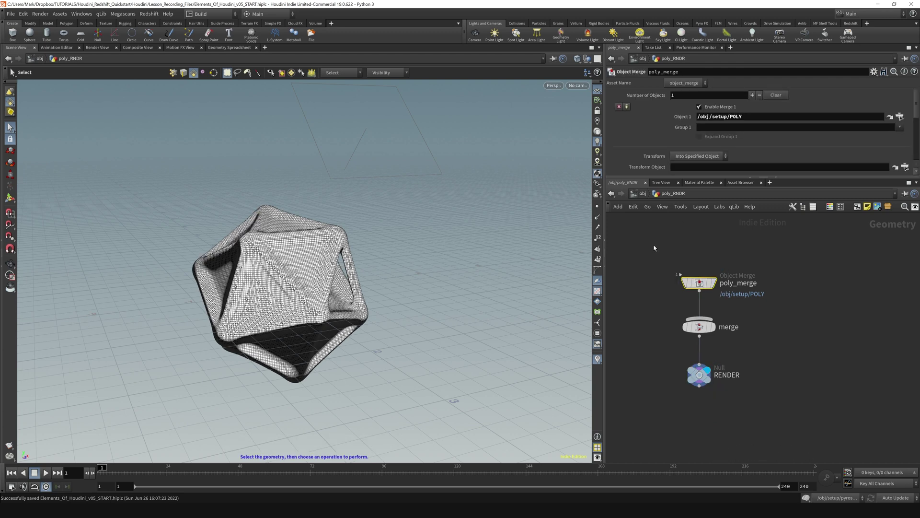
{"action": "left_click_drag", "start_coordinate": [655, 248], "coordinate": [769, 303]}
{"action": "left_click", "coordinate": [889, 117]}
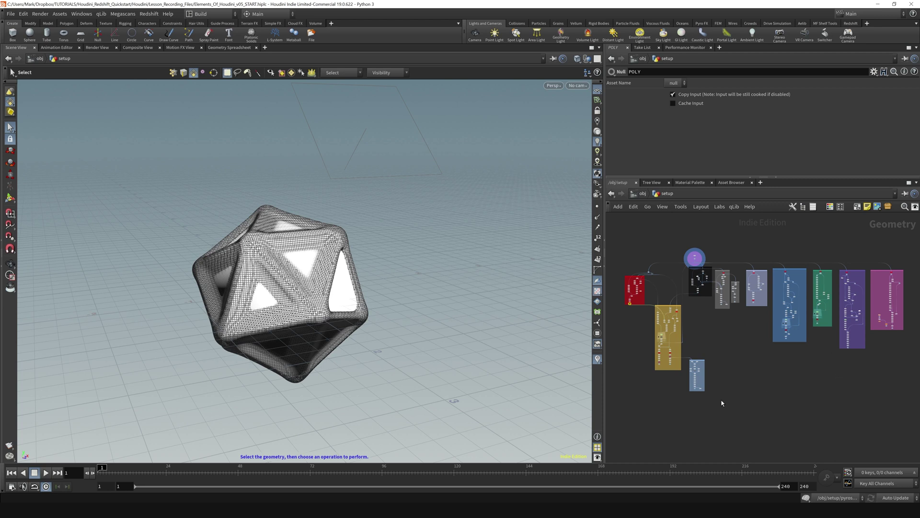
- Frame the POLY null in the red network box and make it the displayed node
{"action": "key", "text": "f"}
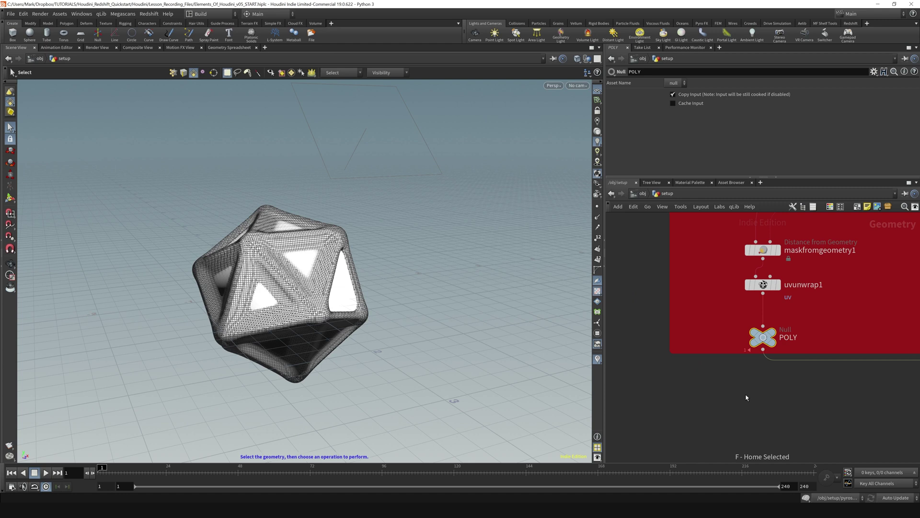
{"action": "key", "text": "h"}
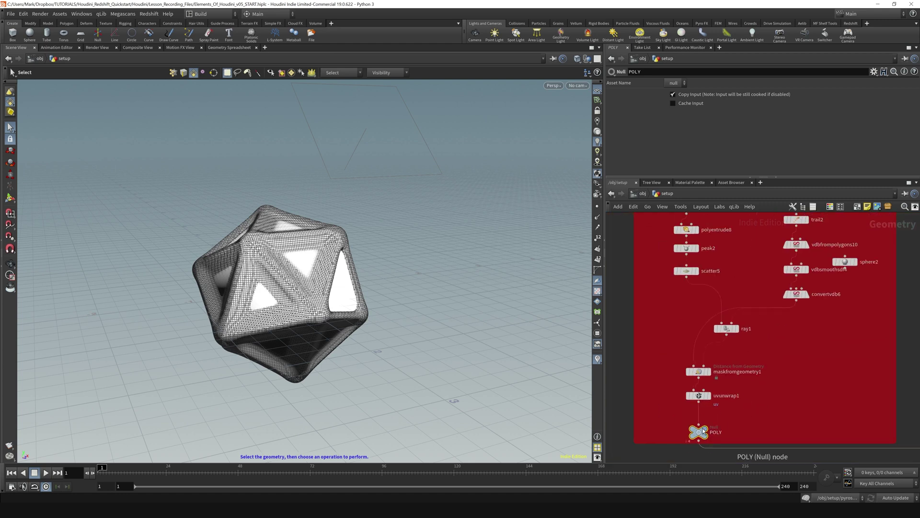
{"action": "mouse_move", "coordinate": [705, 432]}
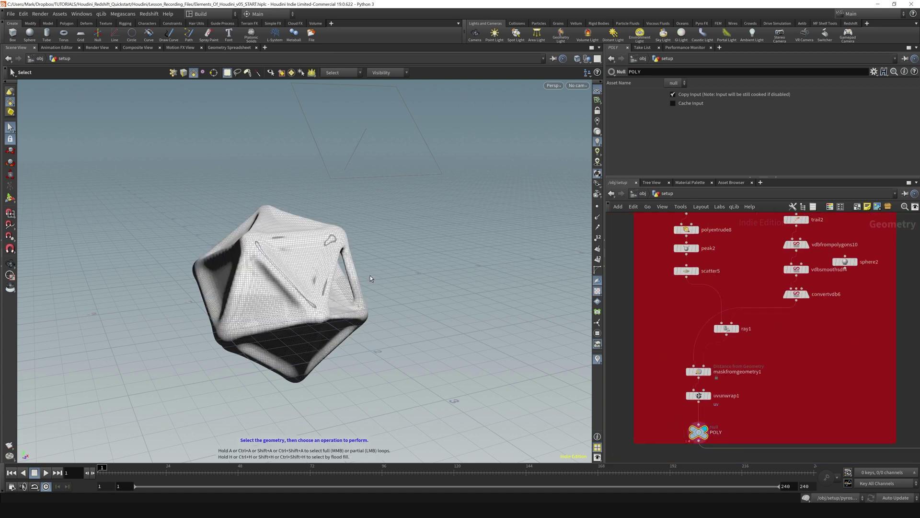
{"action": "scroll", "coordinate": [820, 389], "scroll_direction": "down", "scroll_amount": 2}
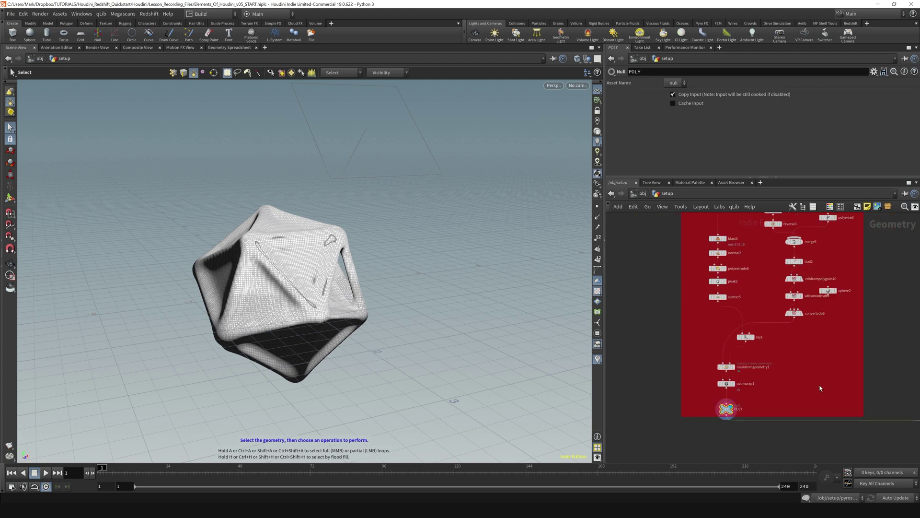
{"action": "middle_click_drag", "start_coordinate": [820, 385], "coordinate": [769, 385]}
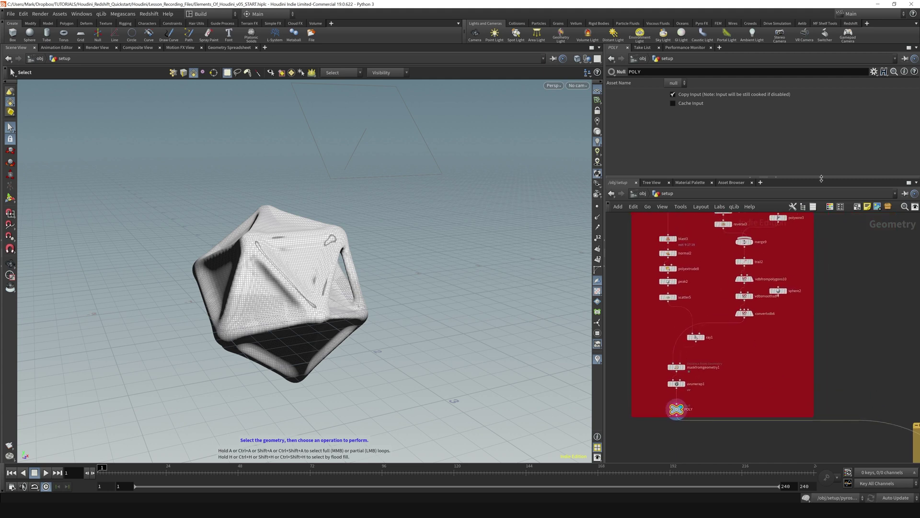
- Compare the viewport's Show All Objects mode with its Hide Other Objects mode
{"action": "left_click", "coordinate": [588, 60]}
{"action": "left_click", "coordinate": [614, 68]}
{"action": "left_click", "coordinate": [591, 61]}
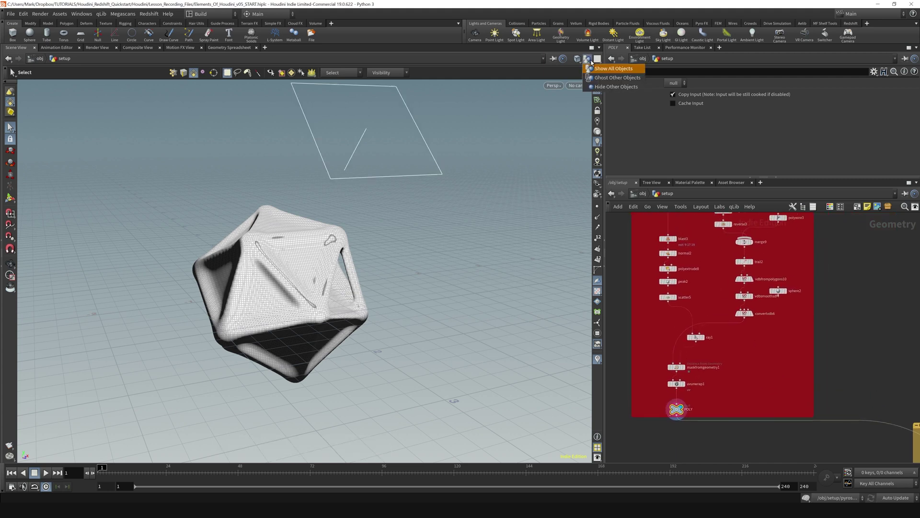
{"action": "left_click", "coordinate": [599, 87]}
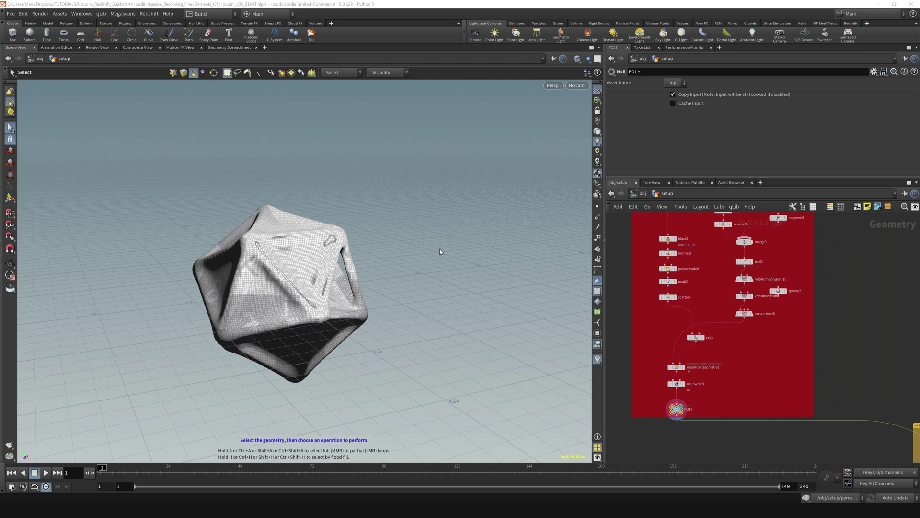
- Show all objects again, save the scene, and set the viewport to hide other objects
{"action": "left_click", "coordinate": [589, 59]}
{"action": "left_click", "coordinate": [613, 68]}
{"action": "key", "text": "ctrl+s"}
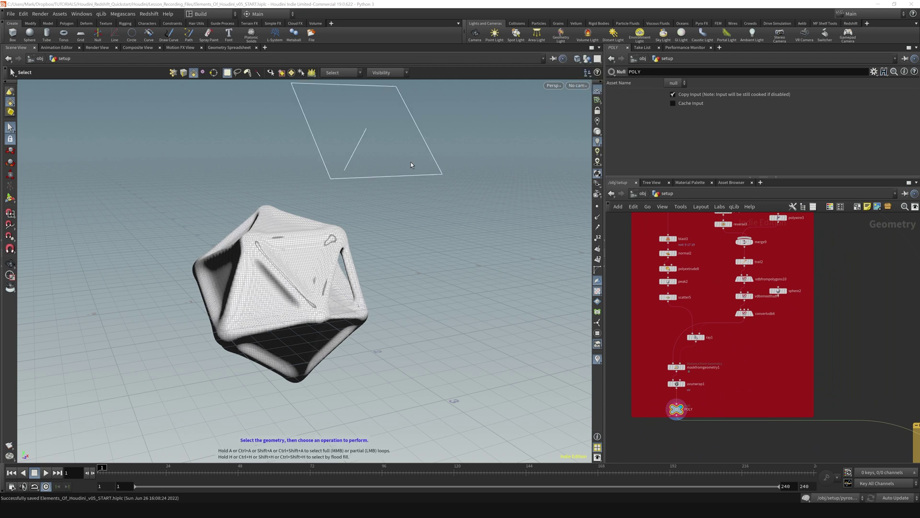
{"action": "left_click", "coordinate": [588, 59]}
{"action": "left_click", "coordinate": [599, 87]}
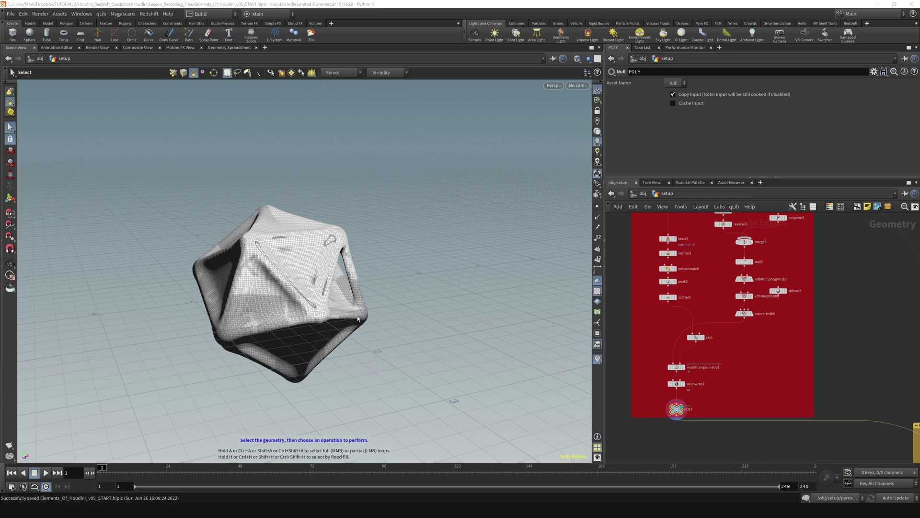
- Find the platonic2 node at the start of the setup network, select it and display its result
{"action": "middle_click_drag", "start_coordinate": [717, 256], "coordinate": [585, 416]}
{"action": "middle_click_drag", "start_coordinate": [872, 304], "coordinate": [696, 394]}
{"action": "scroll", "coordinate": [740, 366], "scroll_direction": "down", "scroll_amount": 5}
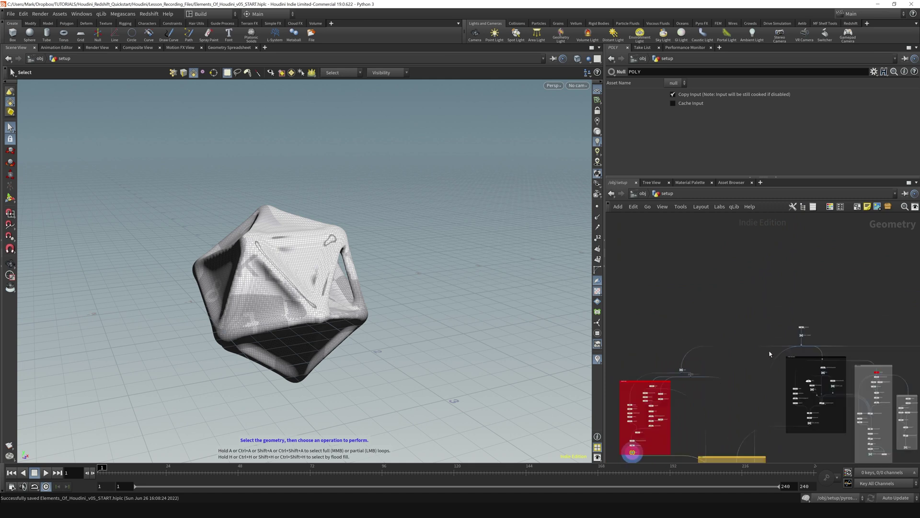
{"action": "scroll", "coordinate": [800, 338], "scroll_direction": "up", "scroll_amount": 7}
{"action": "left_click", "coordinate": [762, 298]}
{"action": "left_click", "coordinate": [747, 298]}
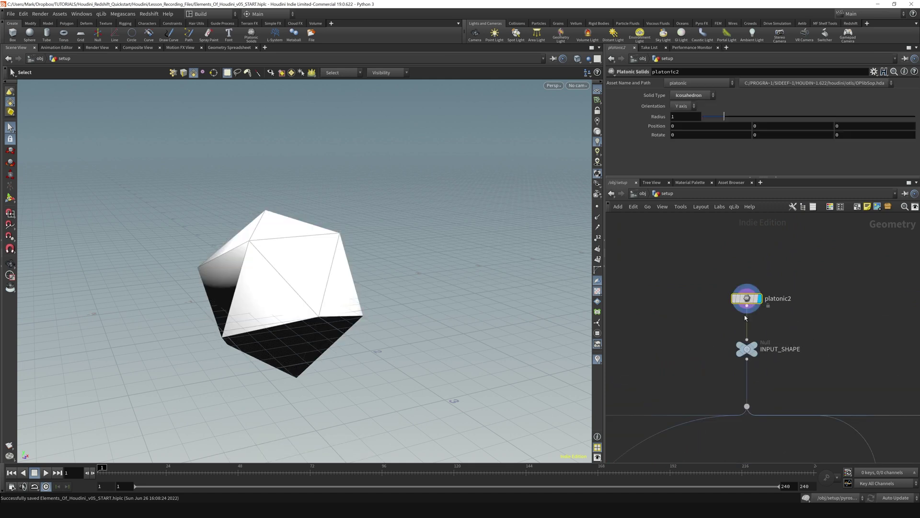
- Display the result of the SDF null below vdbfrompolygons1 in the HAIR SPLINES box
{"action": "middle_click_drag", "start_coordinate": [811, 349], "coordinate": [772, 290]}
{"action": "scroll", "coordinate": [782, 349], "scroll_direction": "down", "scroll_amount": 4}
{"action": "left_click", "coordinate": [829, 375]}
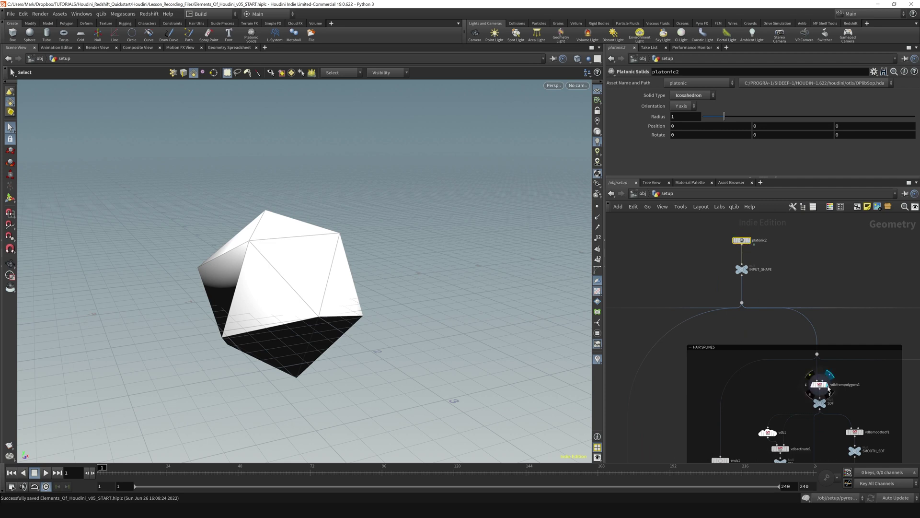
{"action": "left_click", "coordinate": [829, 393]}
{"action": "left_click", "coordinate": [824, 404]}
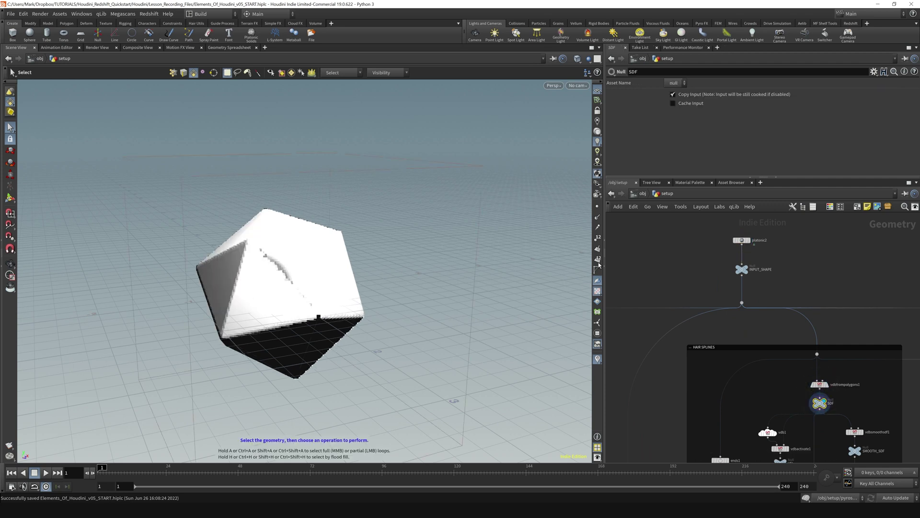
- Find the HAIR_SPLINES null below transform5 at the end of the HAIR SPLINES box and display its result
{"action": "middle_click_drag", "start_coordinate": [709, 322], "coordinate": [773, 218]}
{"action": "scroll", "coordinate": [742, 315], "scroll_direction": "down", "scroll_amount": 5}
{"action": "middle_click_drag", "start_coordinate": [800, 374], "coordinate": [729, 308]}
{"action": "scroll", "coordinate": [719, 326], "scroll_direction": "up", "scroll_amount": 8}
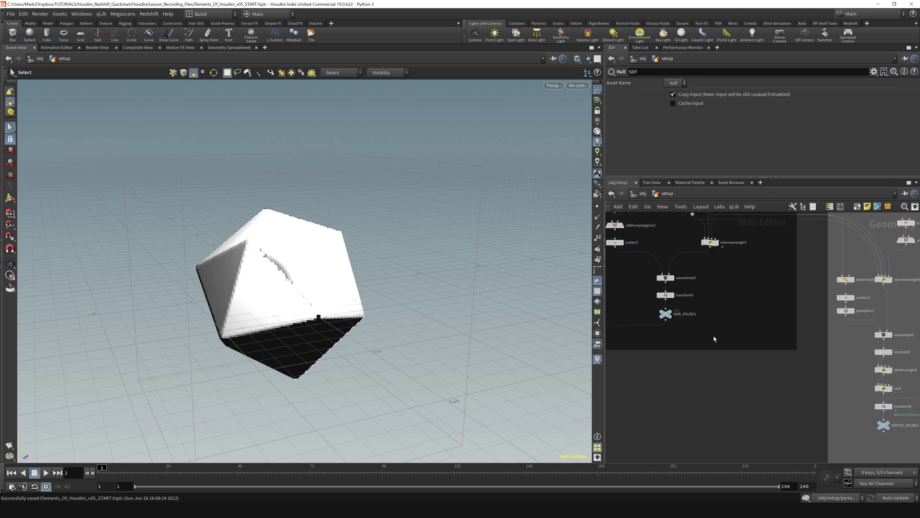
{"action": "left_click", "coordinate": [662, 290]}
{"action": "left_click", "coordinate": [647, 306]}
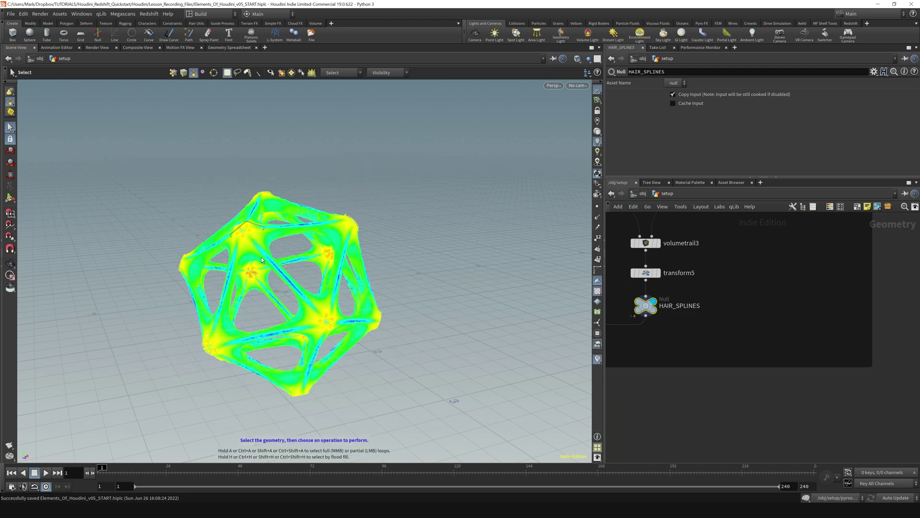
- Return to the start of the setup network, select the platonic2 node and display its result
{"action": "scroll", "coordinate": [735, 380], "scroll_direction": "down", "scroll_amount": 4}
{"action": "scroll", "coordinate": [735, 380], "scroll_direction": "down", "scroll_amount": 2}
{"action": "scroll", "coordinate": [695, 285], "scroll_direction": "up", "scroll_amount": 8}
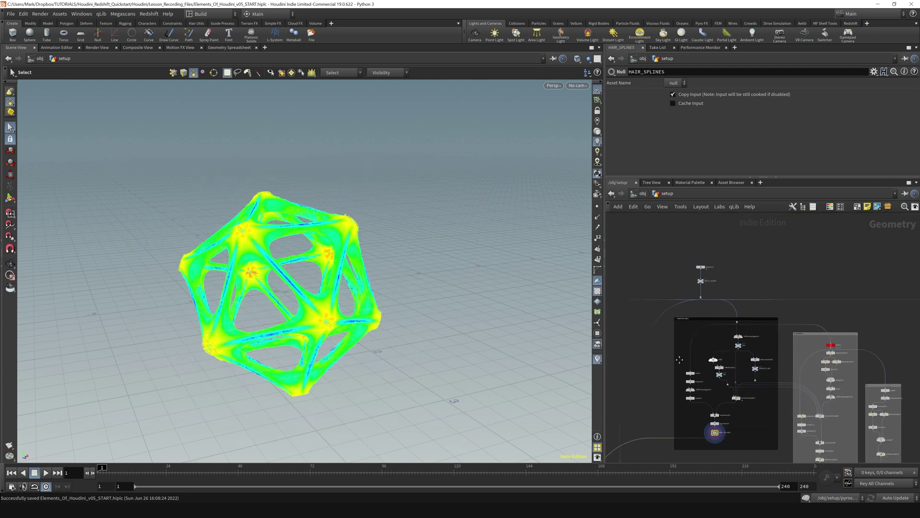
{"action": "left_click_drag", "start_coordinate": [681, 278], "coordinate": [758, 318]}
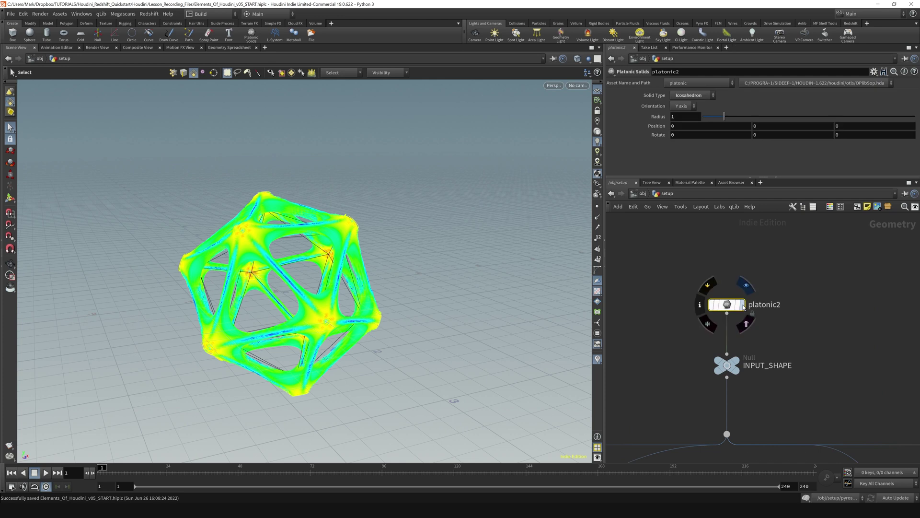
{"action": "left_click", "coordinate": [742, 304]}
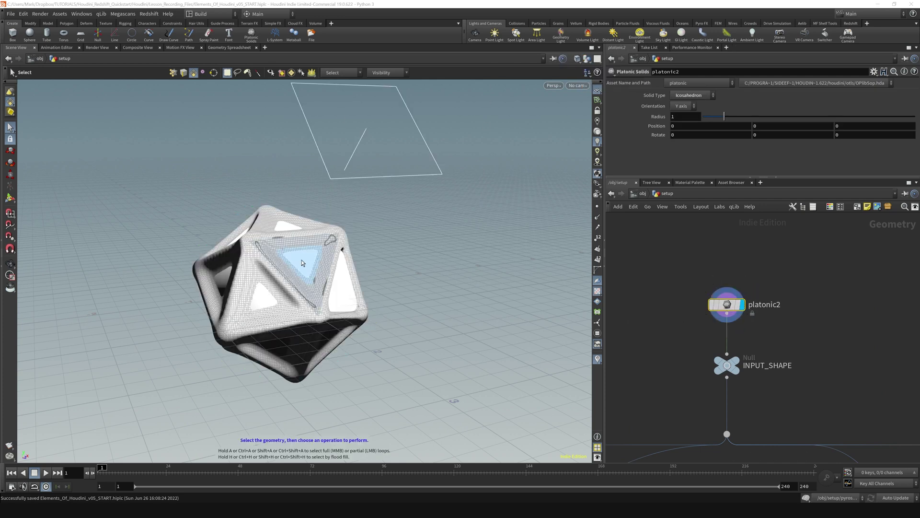
- Go up to the object level, select poly_RNDR, and go back inside the setup object
{"action": "left_click", "coordinate": [641, 193]}
{"action": "left_click", "coordinate": [654, 297]}
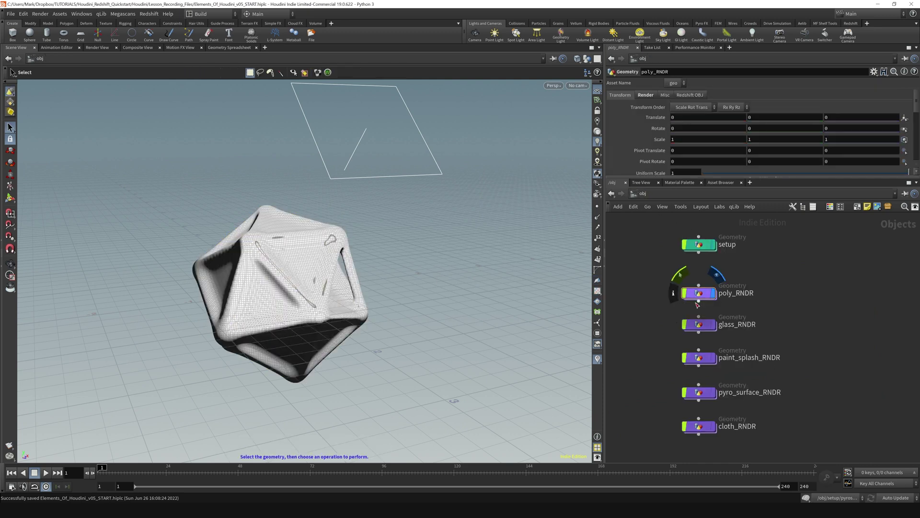
{"action": "double_click", "coordinate": [698, 244]}
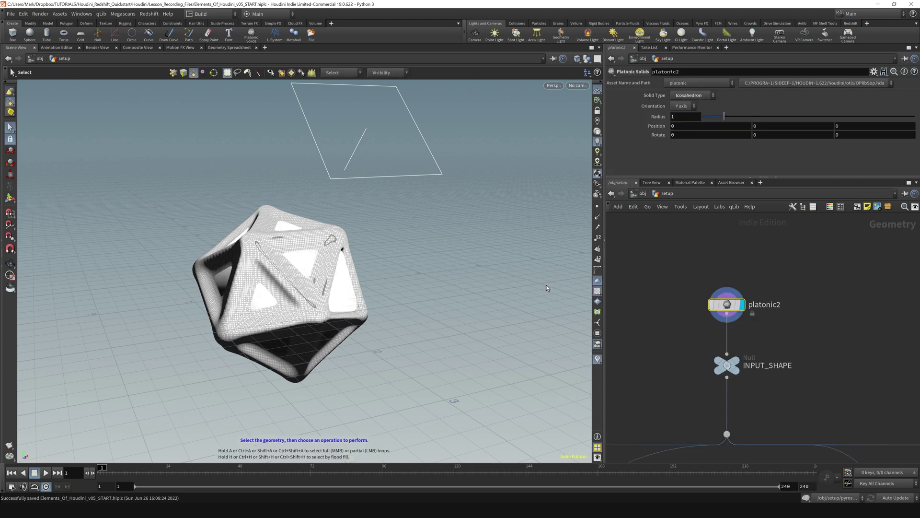
- Ghost the other objects in the viewport and examine the platonic solid inside the ghosted render geometry up close
{"action": "left_click", "coordinate": [586, 58]}
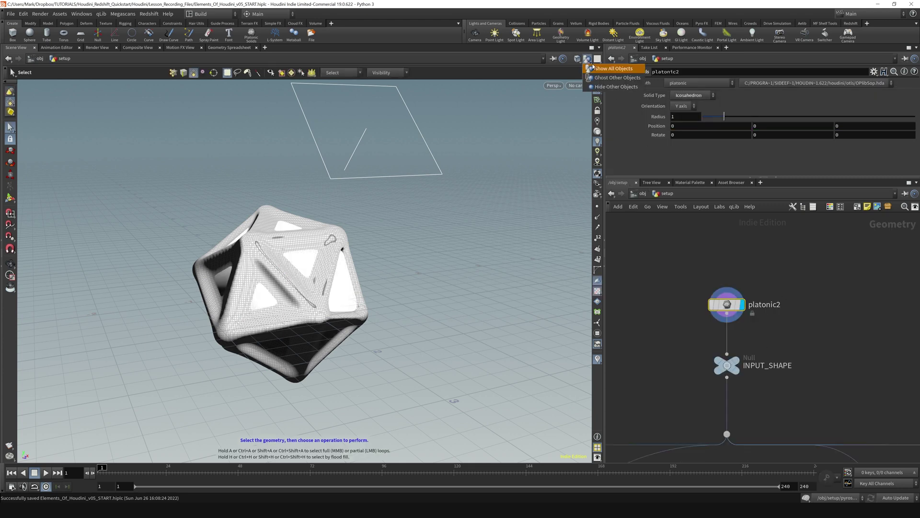
{"action": "left_click", "coordinate": [617, 78]}
{"action": "key", "text": "Escape"}
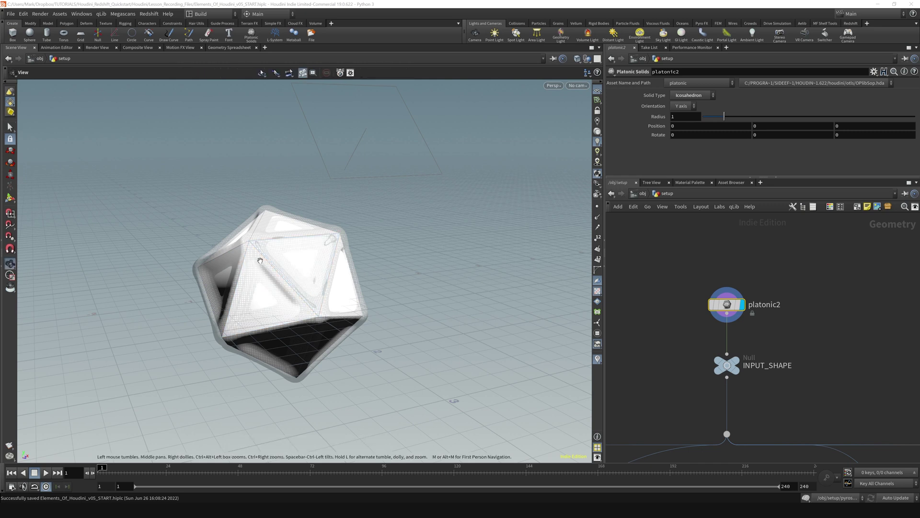
{"action": "right_click_drag", "start_coordinate": [260, 261], "coordinate": [431, 228]}
{"action": "left_click_drag", "start_coordinate": [431, 228], "coordinate": [401, 239]}
{"action": "middle_click_drag", "start_coordinate": [410, 286], "coordinate": [417, 268]}
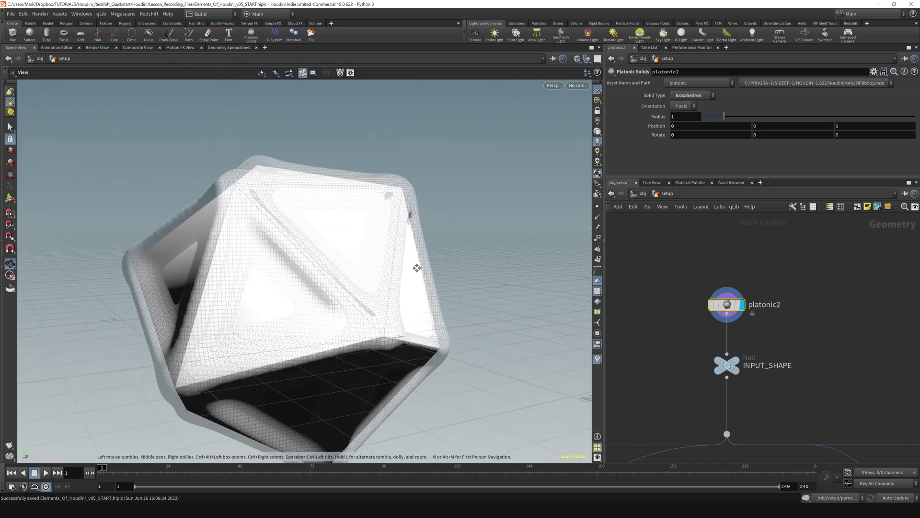
{"action": "left_click_drag", "start_coordinate": [417, 268], "coordinate": [431, 287]}
{"action": "key", "text": "s"}
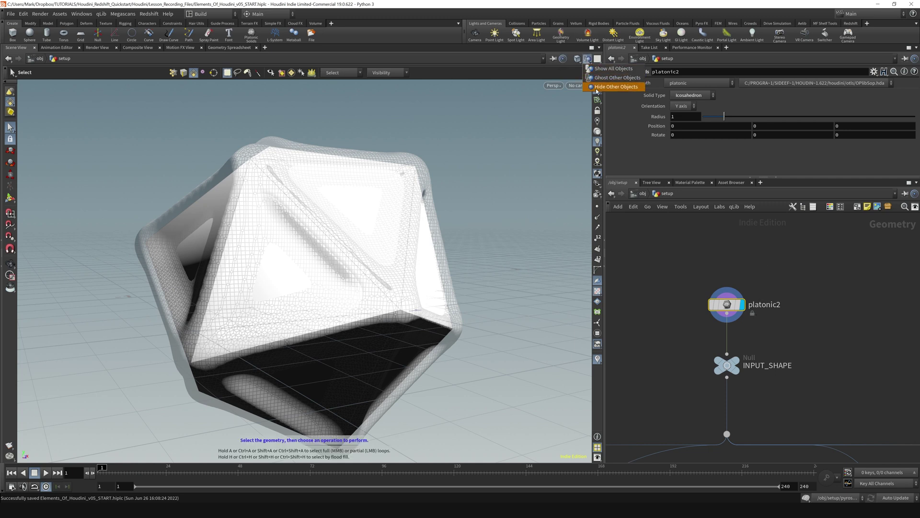
- Set the viewport to hide other objects while working inside the setup network
{"action": "left_click", "coordinate": [598, 91]}
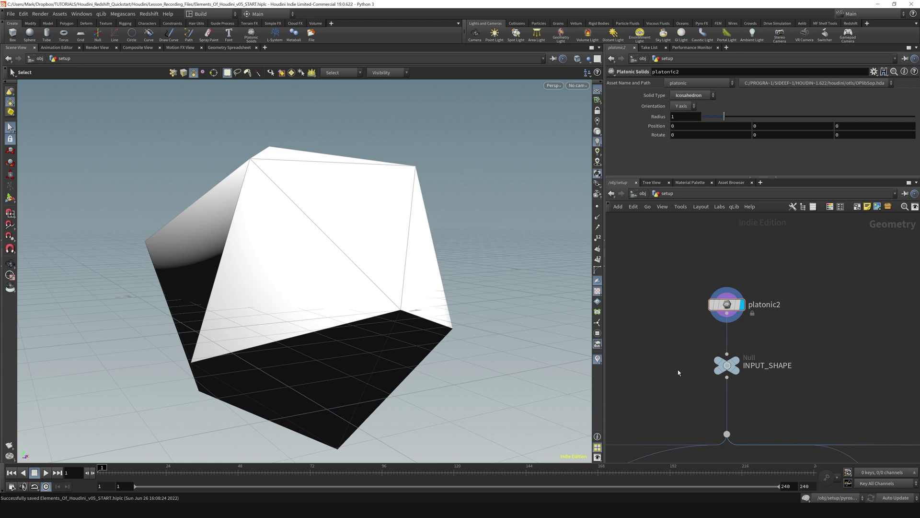
{"action": "middle_click_drag", "start_coordinate": [677, 370], "coordinate": [685, 332]}
{"action": "scroll", "coordinate": [684, 331], "scroll_direction": "down", "scroll_amount": 3}
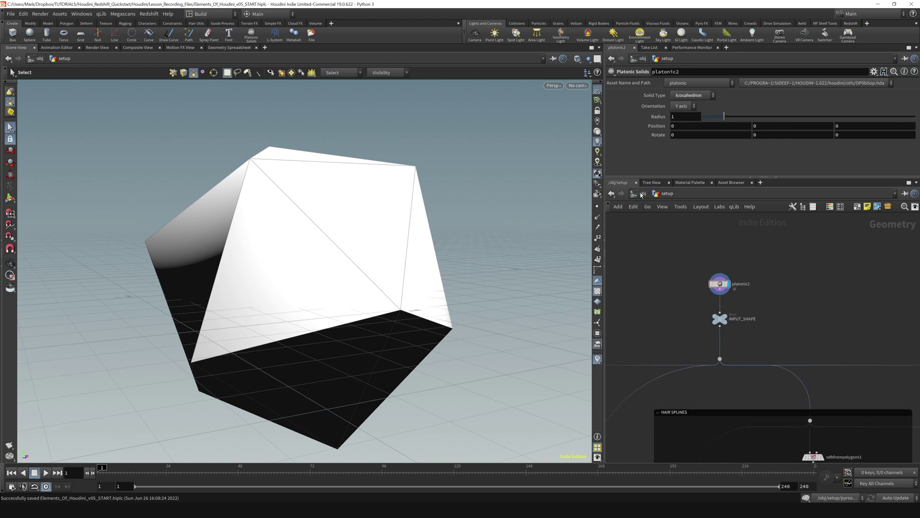
- Go up to the object level and save the scene
{"action": "left_click", "coordinate": [642, 194]}
{"action": "left_click", "coordinate": [651, 191]}
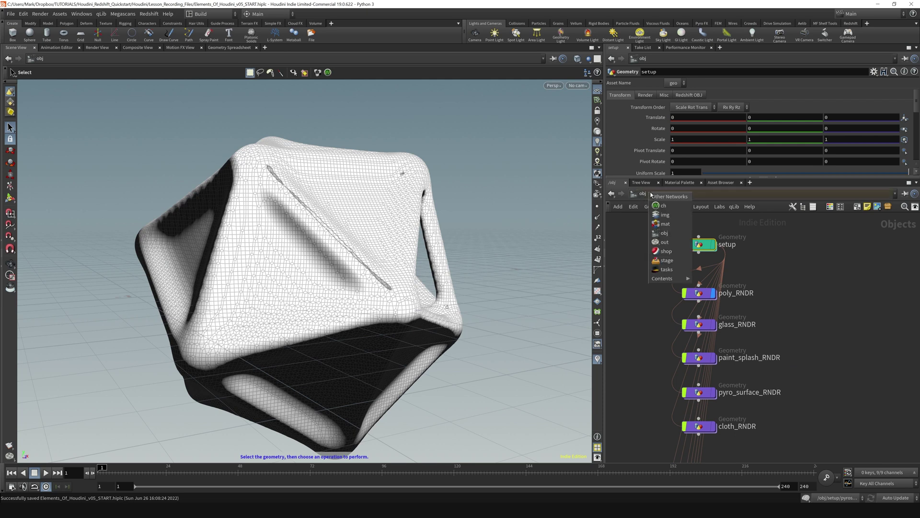
{"action": "key", "text": "ctrl+s"}
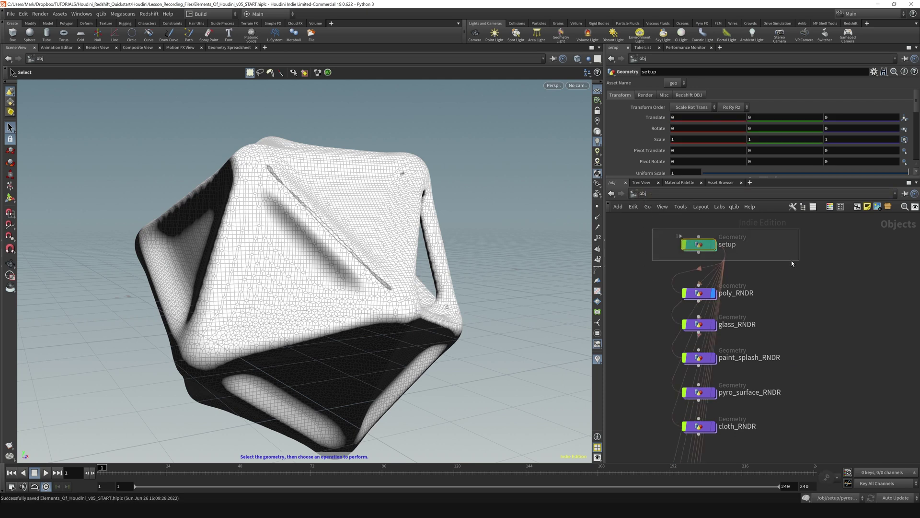
- Practise going inside the setup object and back up to the object level, ending at the object level
{"action": "mouse_move", "coordinate": [698, 244]}
{"action": "key", "text": "i"}
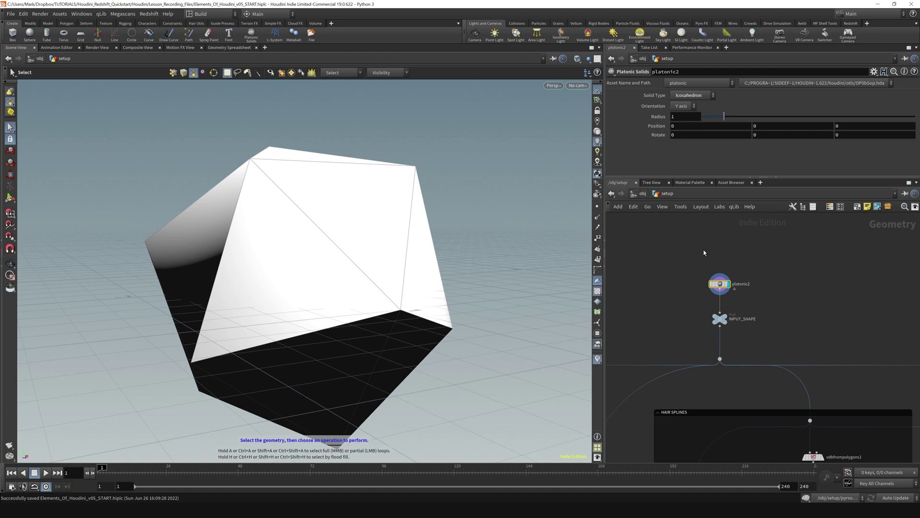
{"action": "key", "text": "o"}
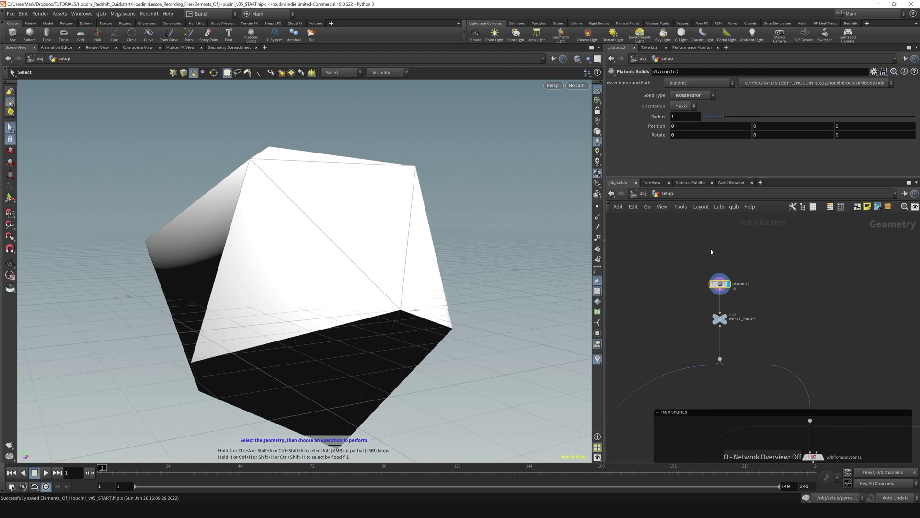
{"action": "key", "text": "u"}
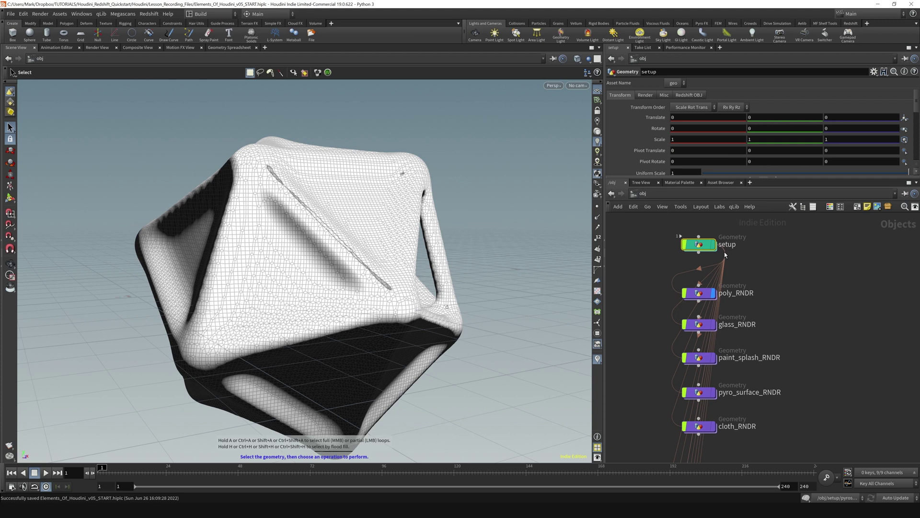
{"action": "key", "text": "i"}
{"action": "key", "text": "u"}
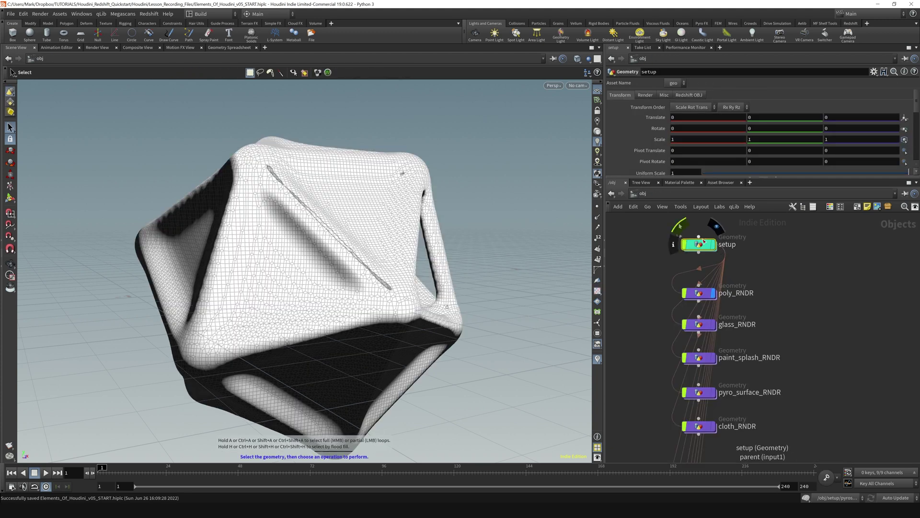
{"action": "middle_click_drag", "start_coordinate": [648, 278], "coordinate": [664, 287]}
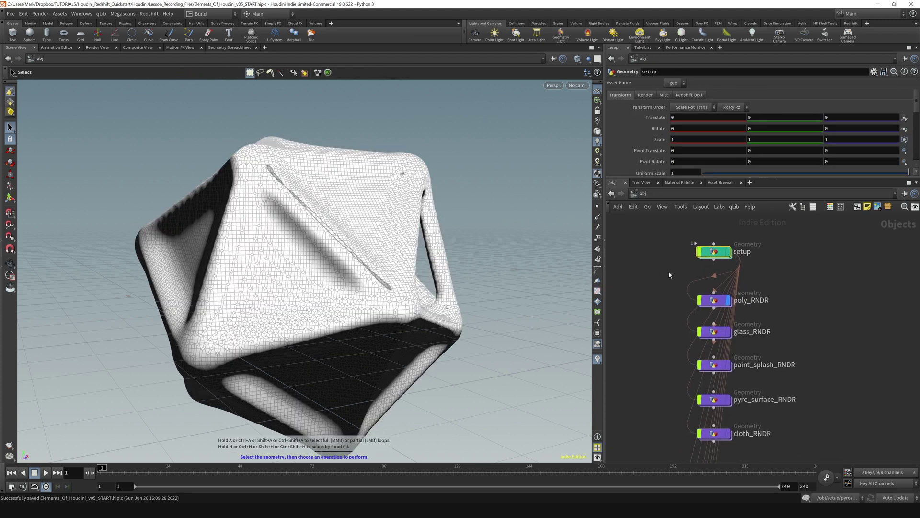